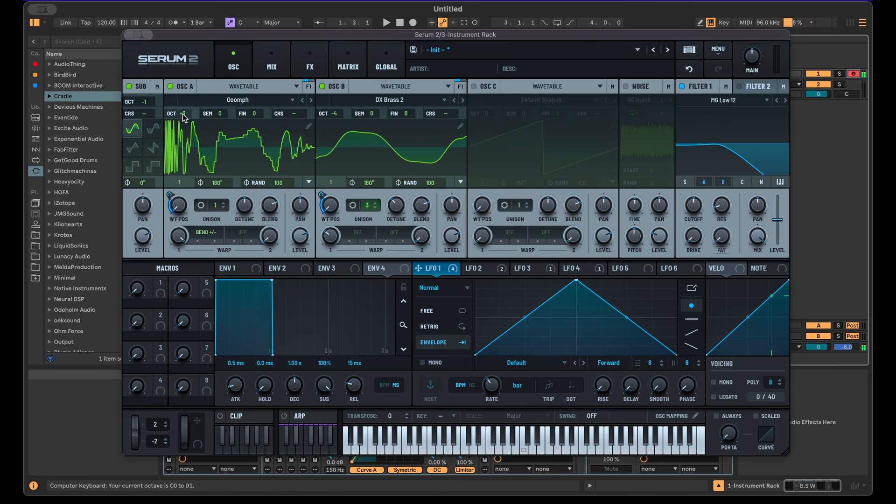
{"action": "left_click_drag", "start_coordinate": [184, 115], "coordinate": [182, 183]}
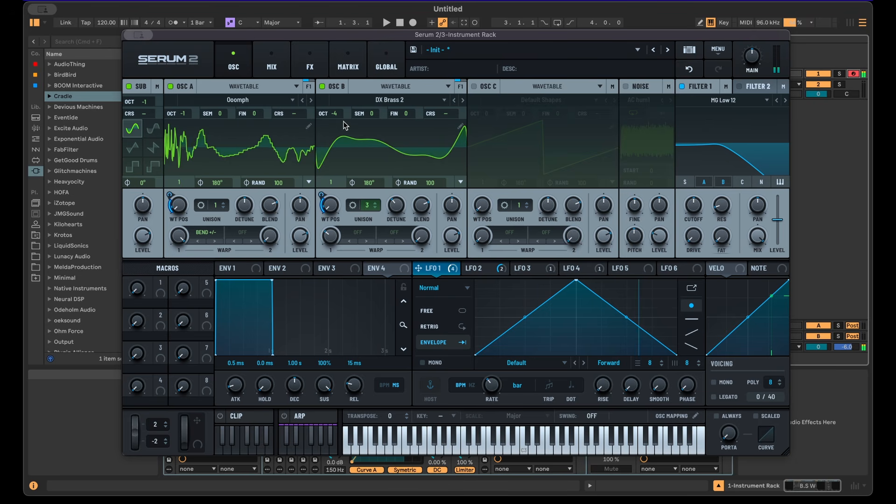
{"action": "left_click_drag", "start_coordinate": [148, 102], "coordinate": [159, 37]}
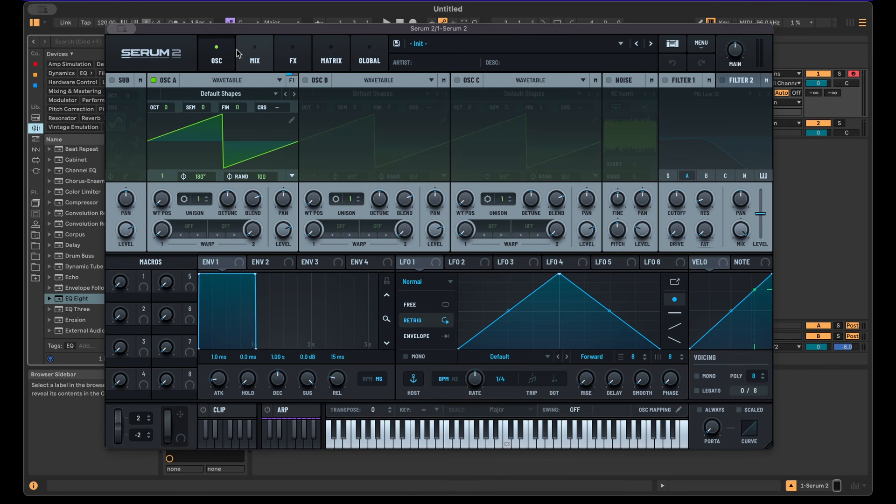
{"action": "left_click_drag", "start_coordinate": [260, 34], "coordinate": [259, 36]}
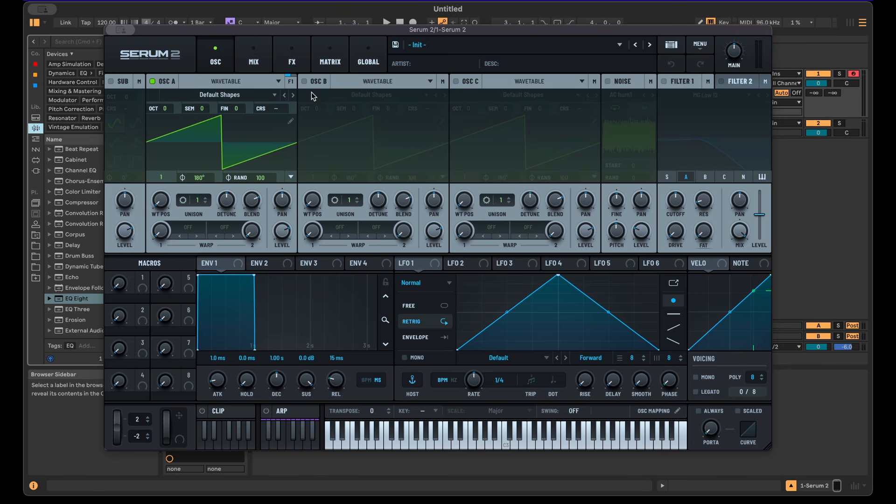
Step: Load the Oomph wavetable into OSC A and set its wavetable position to 13
{"action": "left_click", "coordinate": [211, 96]}
{"action": "mouse_move", "coordinate": [220, 132]}
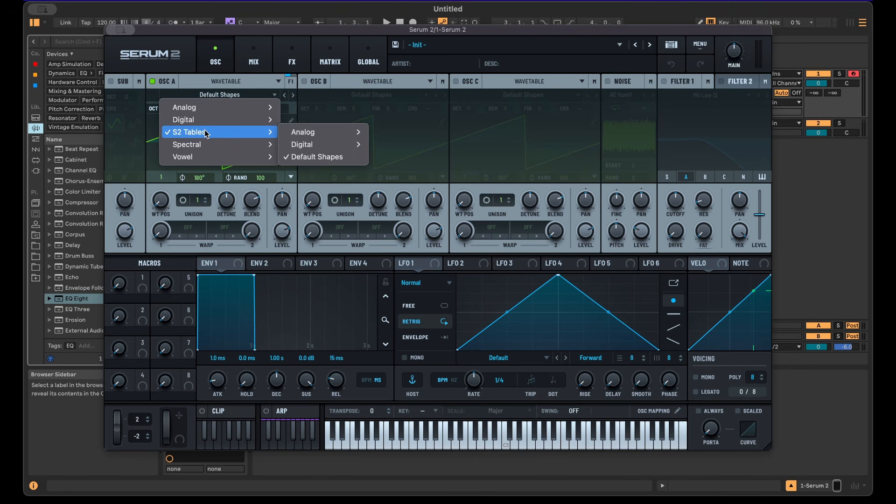
{"action": "mouse_move", "coordinate": [322, 145]}
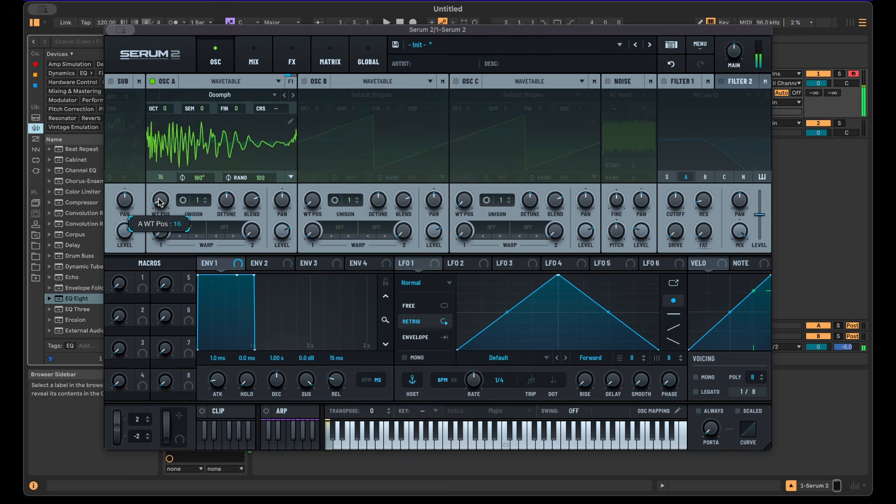
{"action": "left_click_drag", "start_coordinate": [163, 201], "coordinate": [173, 162]}
Step: Assign LFO 1 to OSC A's wavetable position and set LFO 1's rate to bar
{"action": "left_click_drag", "start_coordinate": [406, 263], "coordinate": [163, 198]}
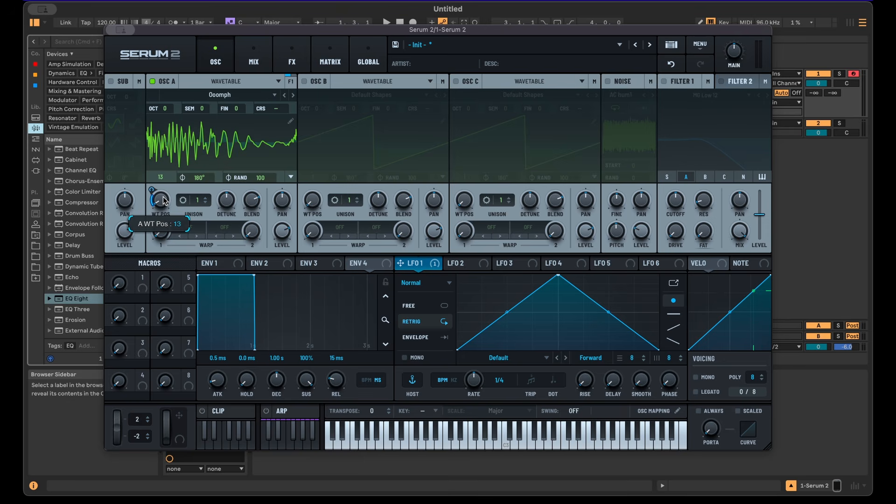
{"action": "left_click_drag", "start_coordinate": [473, 380], "coordinate": [475, 390]}
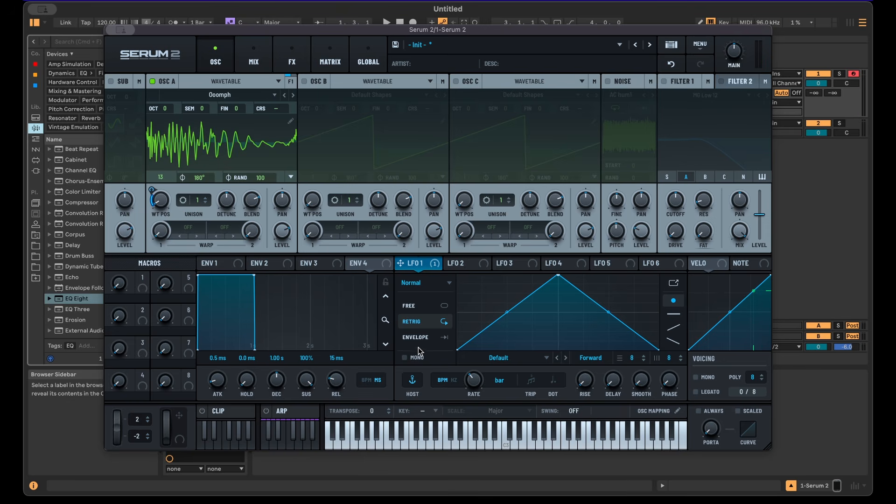
Step: Enable OSC B with DX Brass 2 at wavetable position 24, 5 unison voices and octave +1, and re-enable OSC A
{"action": "left_click", "coordinate": [304, 81]}
{"action": "left_click", "coordinate": [371, 95]}
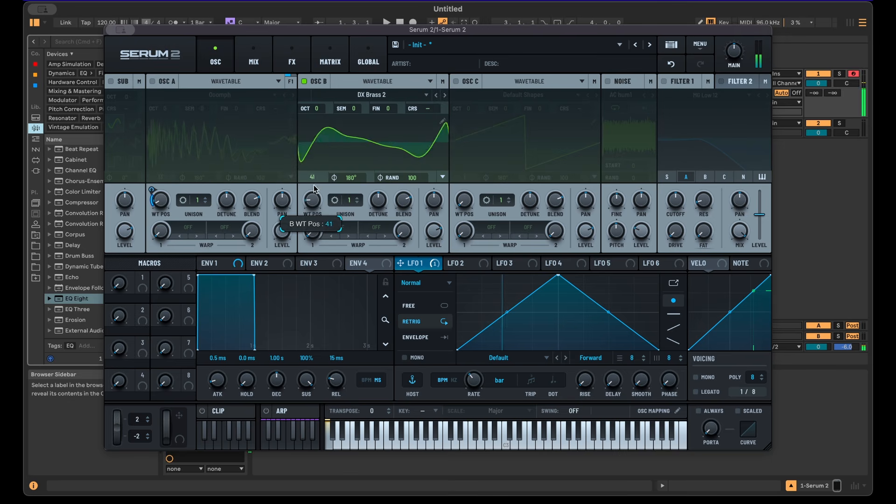
{"action": "left_click_drag", "start_coordinate": [333, 196], "coordinate": [303, 192]}
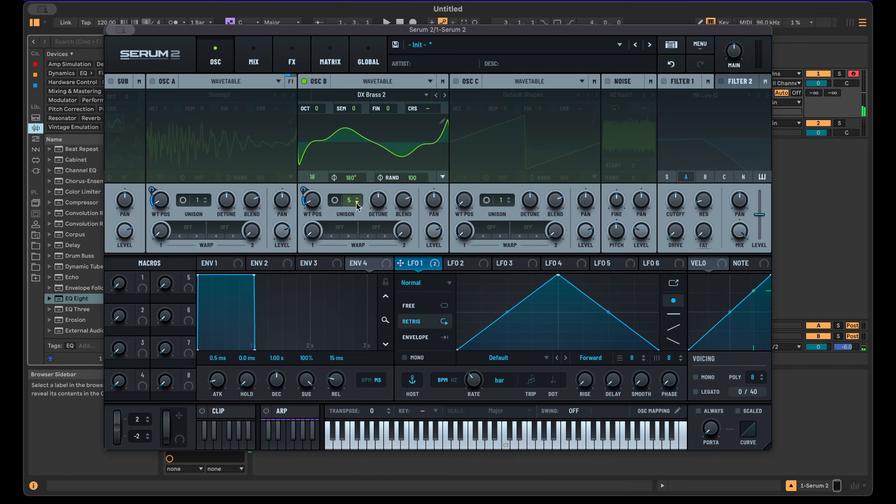
{"action": "left_click_drag", "start_coordinate": [379, 200], "coordinate": [378, 195]}
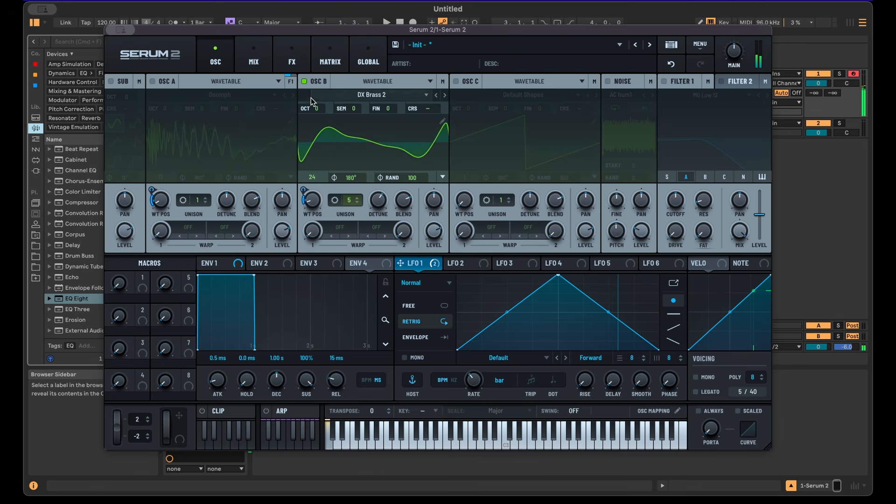
{"action": "left_click_drag", "start_coordinate": [313, 108], "coordinate": [320, 98]}
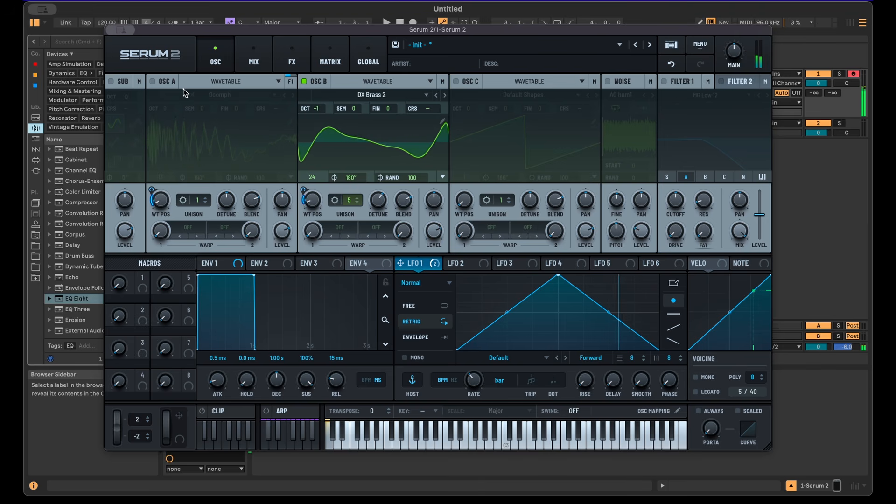
{"action": "left_click", "coordinate": [159, 80]}
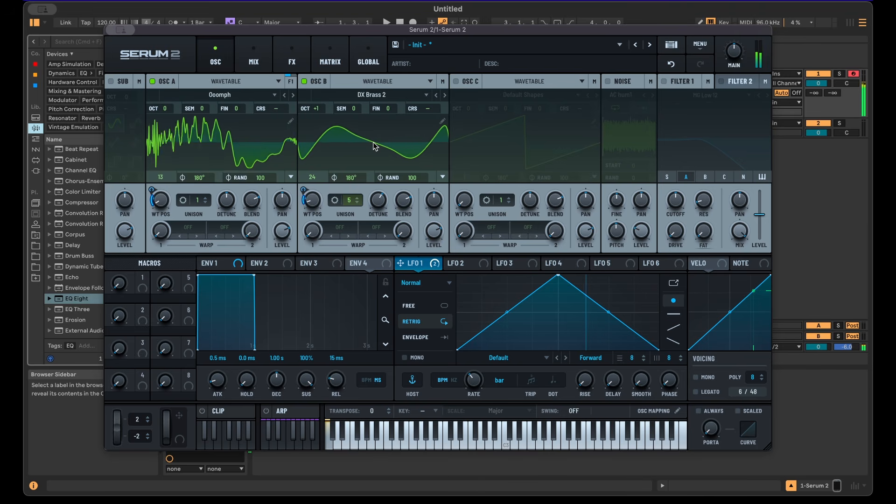
Step: Enable Filter 1 and raise its cutoff to about 2262 Hz
{"action": "left_click", "coordinate": [664, 81]}
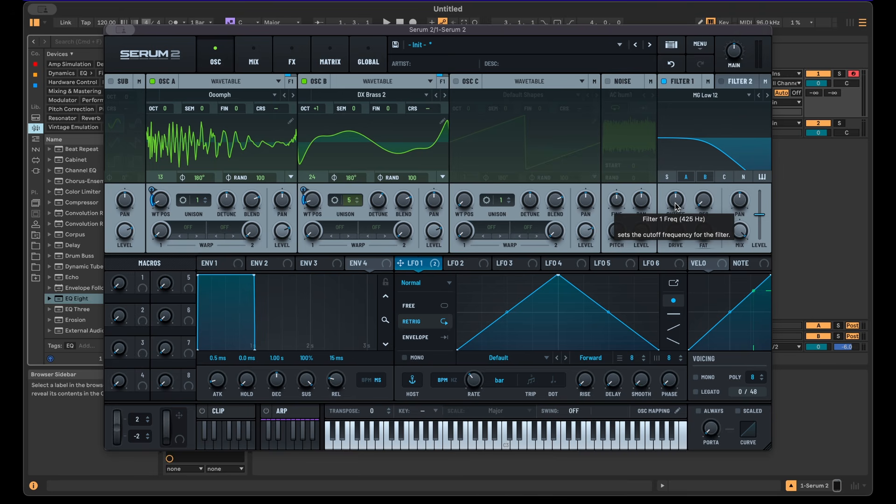
{"action": "left_click_drag", "start_coordinate": [675, 206], "coordinate": [666, 170]}
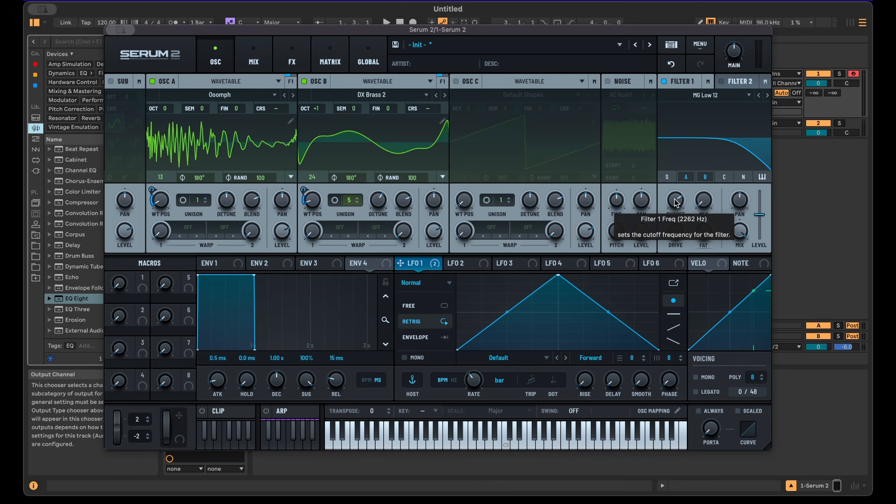
Step: Add an Equalizer effect and set its low band to about 36 Hz with 11.0 dB gain
{"action": "left_click", "coordinate": [290, 51]}
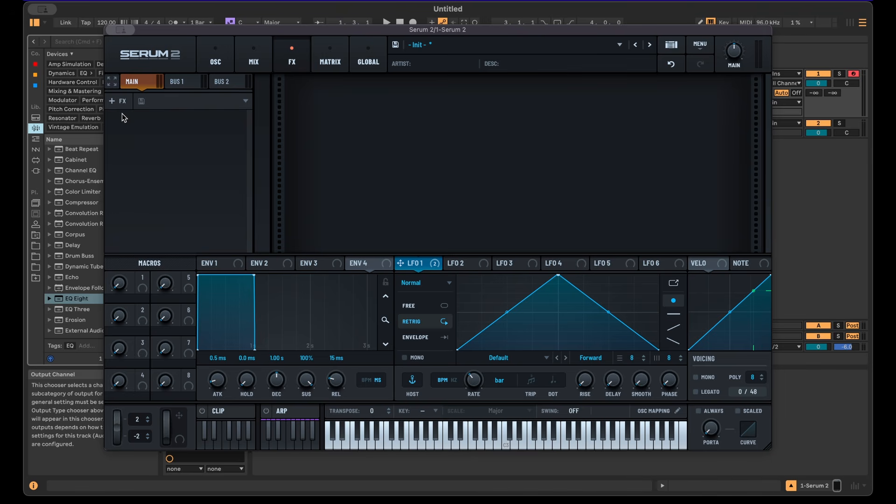
{"action": "left_click", "coordinate": [122, 114]}
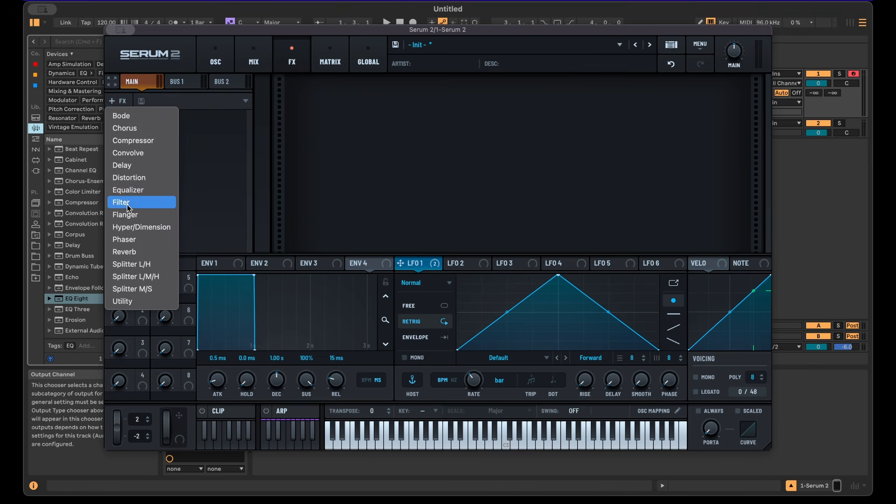
{"action": "left_click", "coordinate": [125, 189]}
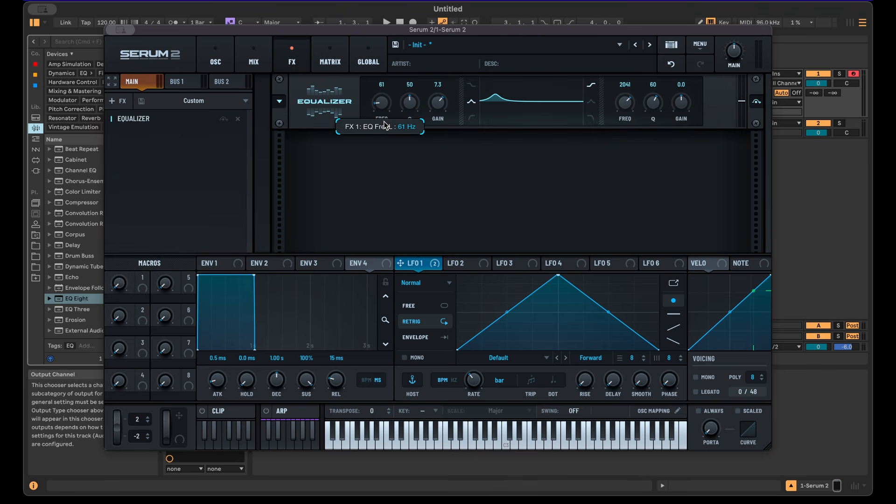
{"action": "left_click_drag", "start_coordinate": [384, 122], "coordinate": [405, 182]}
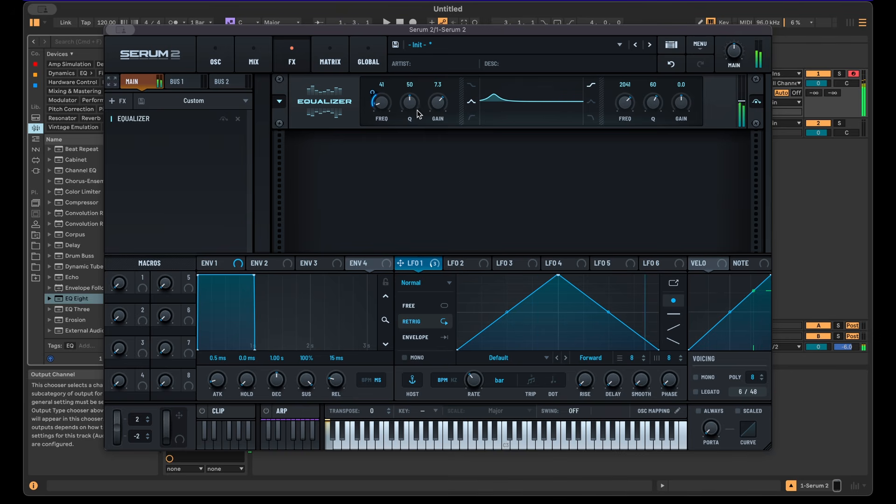
{"action": "left_click_drag", "start_coordinate": [435, 108], "coordinate": [435, 100]}
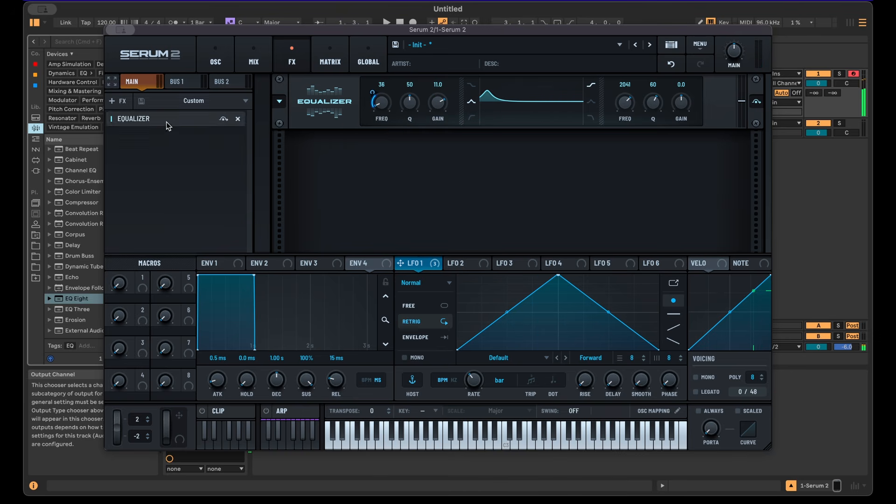
Step: Add a Filter effect, set its type to L/B/H 12 and its morph to 0%
{"action": "left_click", "coordinate": [320, 187]}
{"action": "left_click", "coordinate": [387, 153]}
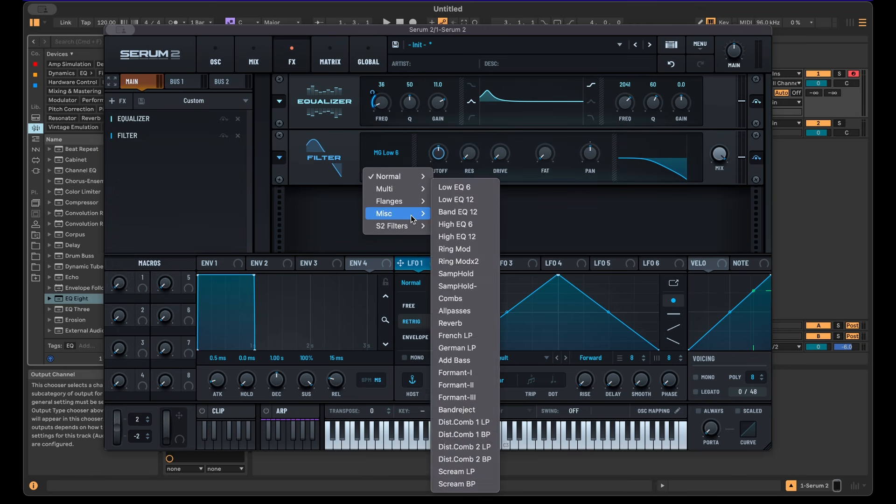
{"action": "mouse_move", "coordinate": [405, 192]}
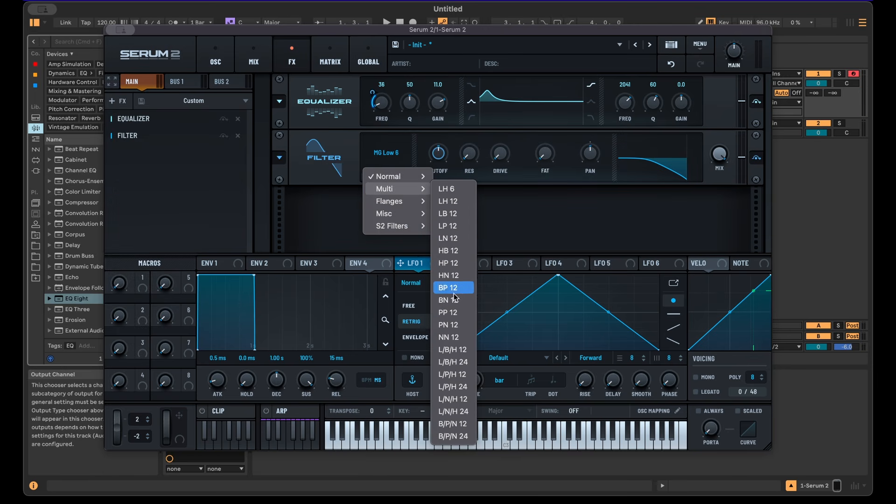
{"action": "left_click", "coordinate": [453, 351]}
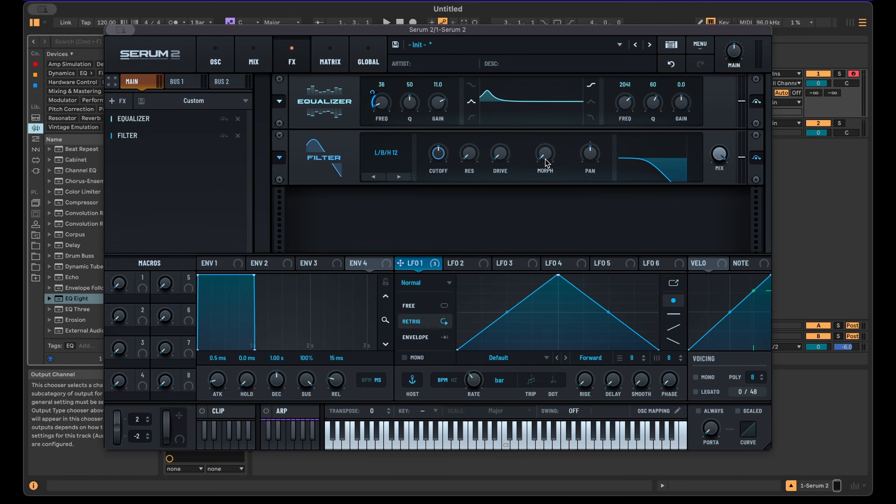
{"action": "left_click_drag", "start_coordinate": [547, 162], "coordinate": [550, 192]}
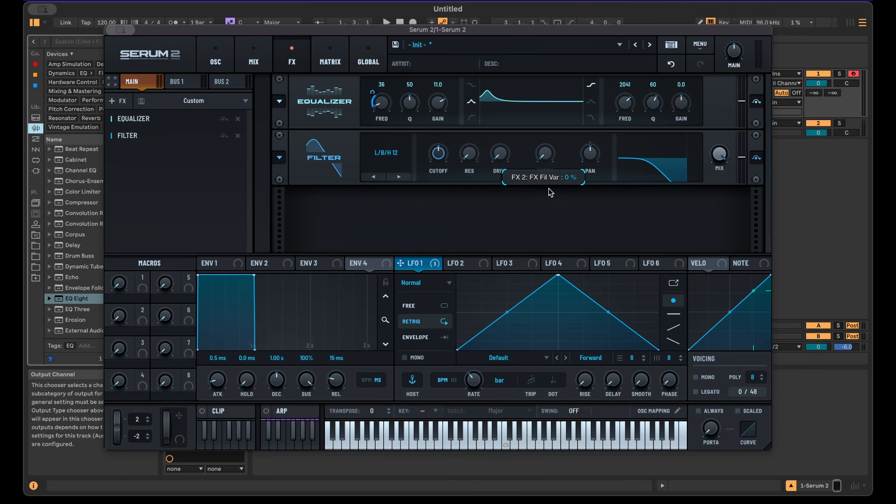
Step: Modulate the effect filter's cutoff with LFO 1 and its morph with LFO 2
{"action": "left_click_drag", "start_coordinate": [414, 263], "coordinate": [436, 155]}
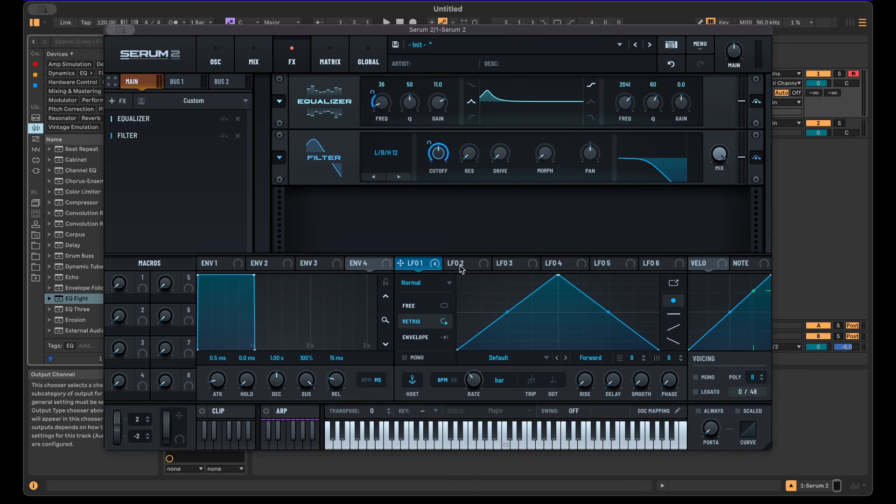
{"action": "left_click_drag", "start_coordinate": [461, 270], "coordinate": [545, 154]}
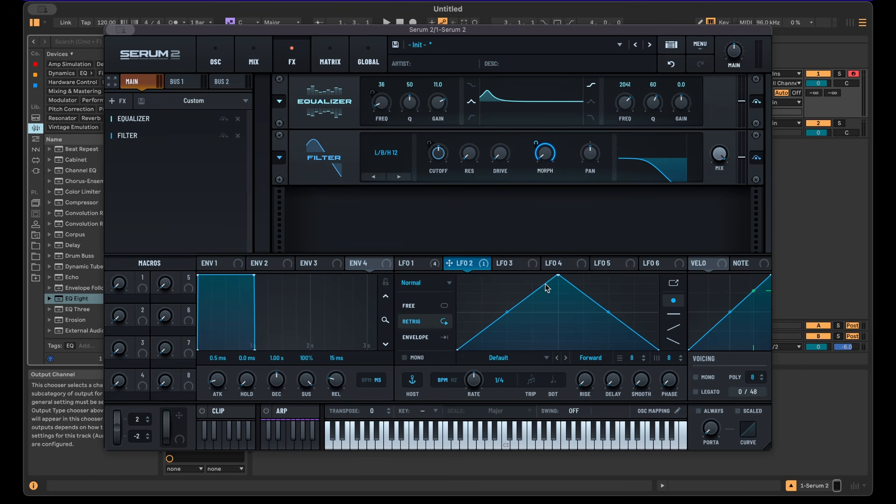
Step: Draw a custom LFO 2 shape with an extra point, audition a note, and raise the effect filter's drive
{"action": "left_click_drag", "start_coordinate": [558, 276], "coordinate": [487, 278]}
{"action": "double_click", "coordinate": [528, 300]}
{"action": "left_click_drag", "start_coordinate": [529, 301], "coordinate": [613, 309]}
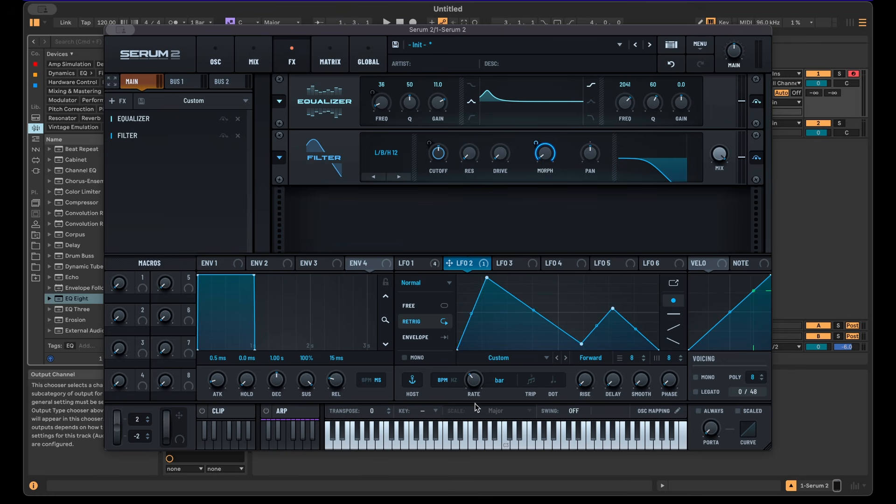
{"action": "key", "text": "a"}
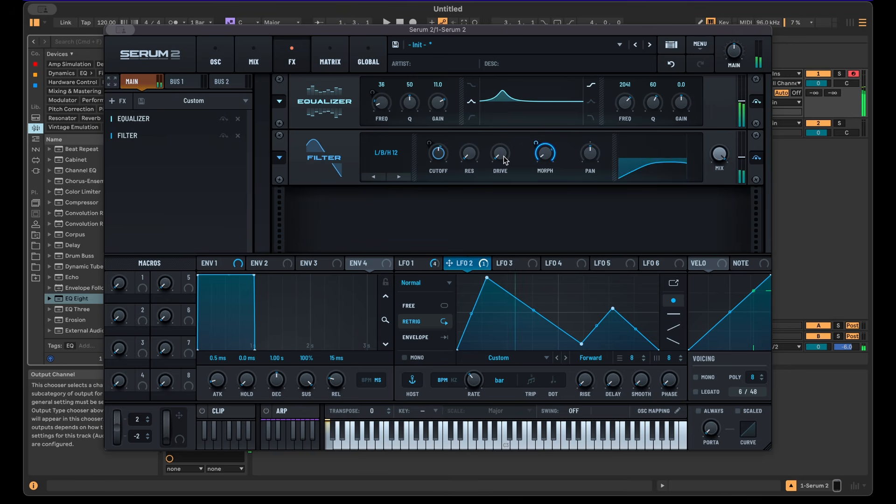
{"action": "left_click_drag", "start_coordinate": [503, 156], "coordinate": [506, 128]}
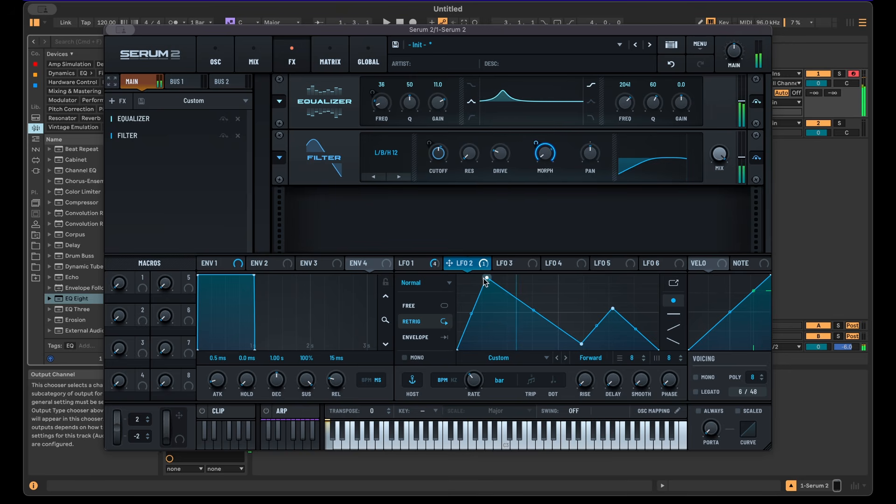
{"action": "left_click_drag", "start_coordinate": [486, 282], "coordinate": [494, 279]}
Step: Add a Compressor effect to the chain and raise its gain
{"action": "left_click", "coordinate": [114, 101]}
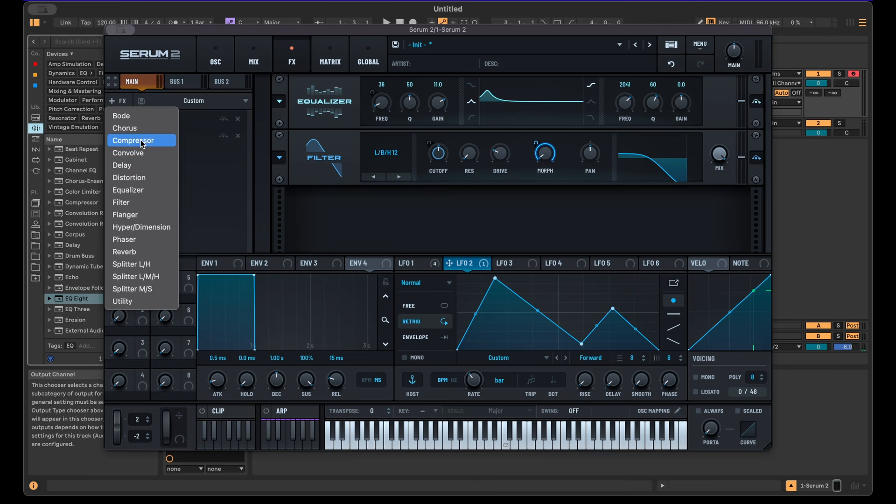
{"action": "left_click", "coordinate": [142, 141]}
{"action": "left_click_drag", "start_coordinate": [533, 220], "coordinate": [534, 203]}
Step: Add a Distortion effect and lower its drive
{"action": "left_click", "coordinate": [114, 101]}
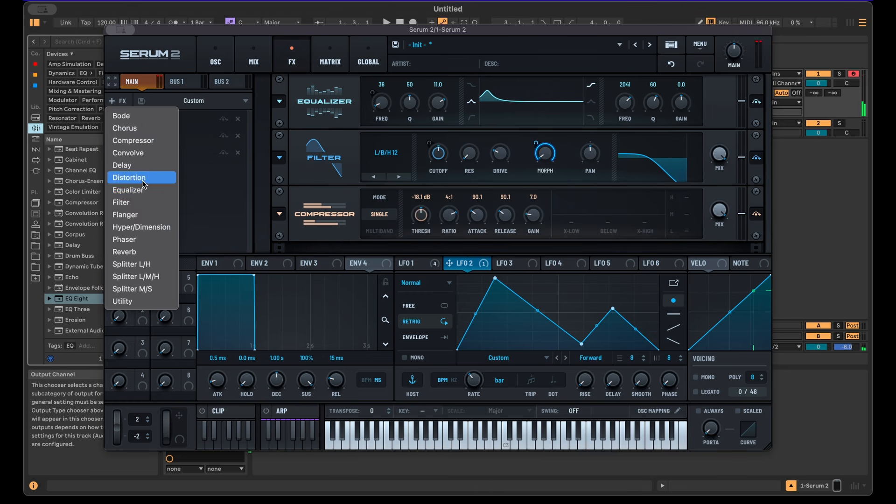
{"action": "left_click", "coordinate": [144, 175]}
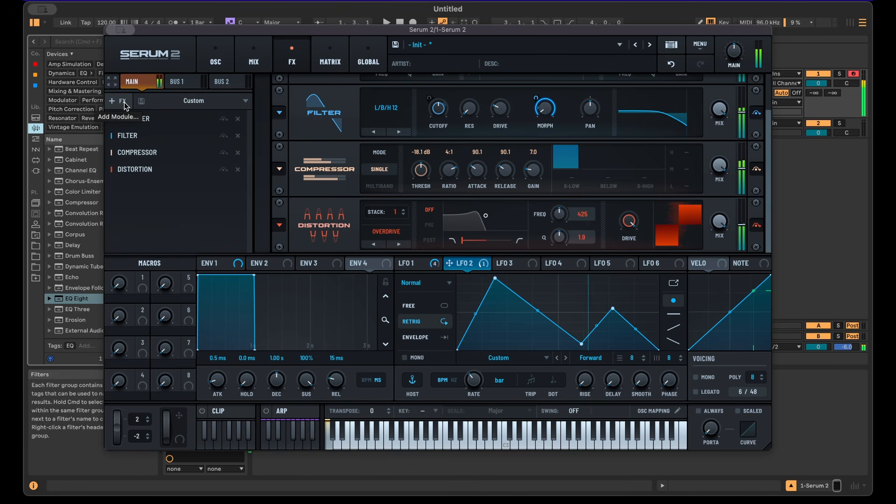
{"action": "left_click_drag", "start_coordinate": [628, 227], "coordinate": [625, 246]}
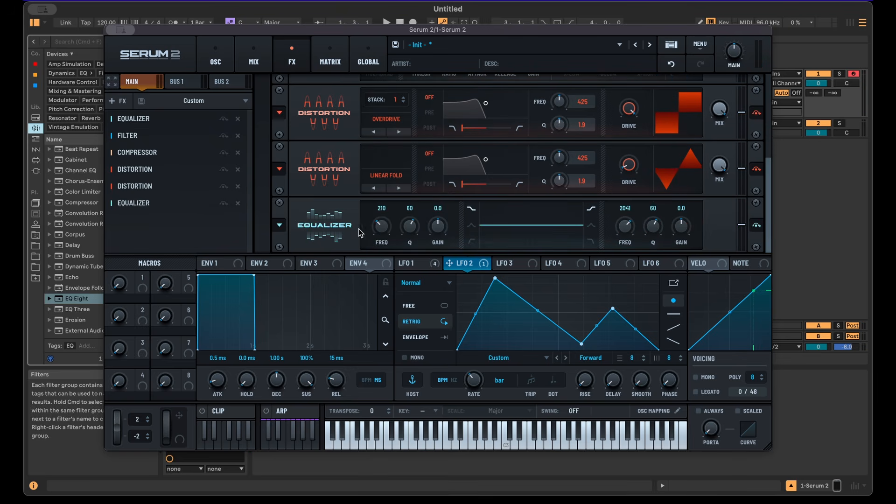
Step: Cut the last Equalizer's low band to -4.4 dB and compare it by toggling its bypass
{"action": "left_click", "coordinate": [472, 229]}
{"action": "left_click_drag", "start_coordinate": [438, 227], "coordinate": [438, 236]}
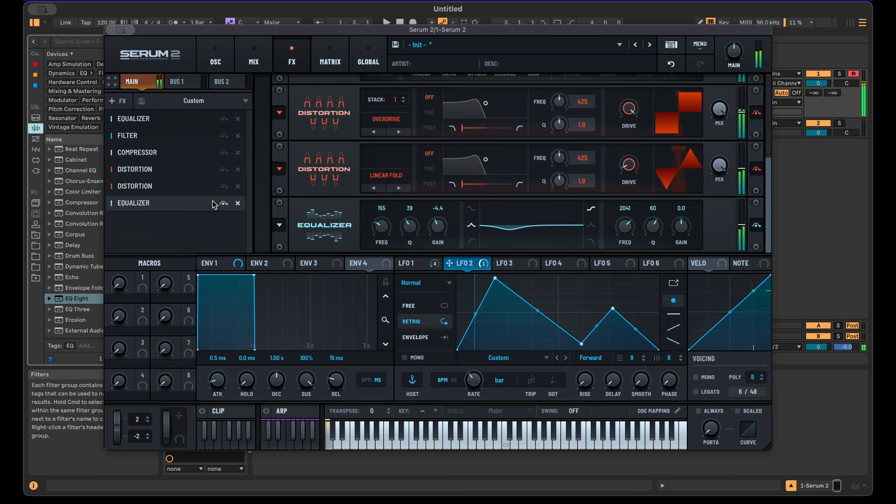
{"action": "left_click", "coordinate": [224, 204]}
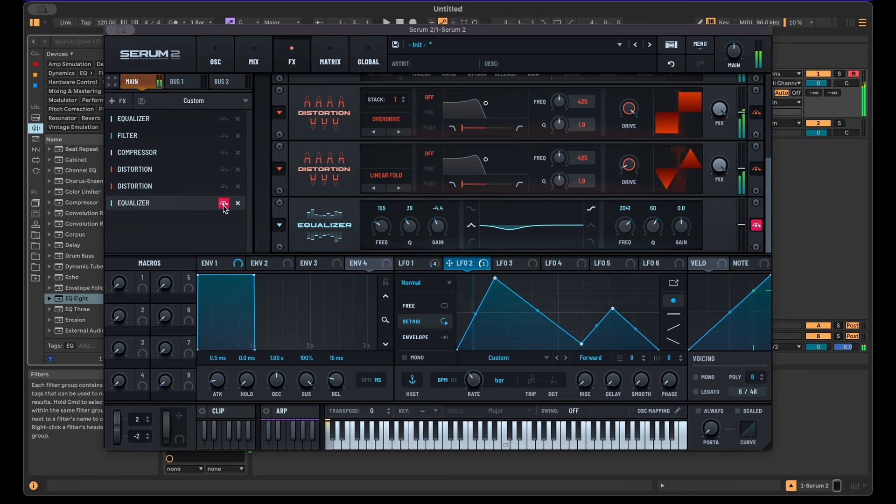
{"action": "left_click", "coordinate": [224, 204]}
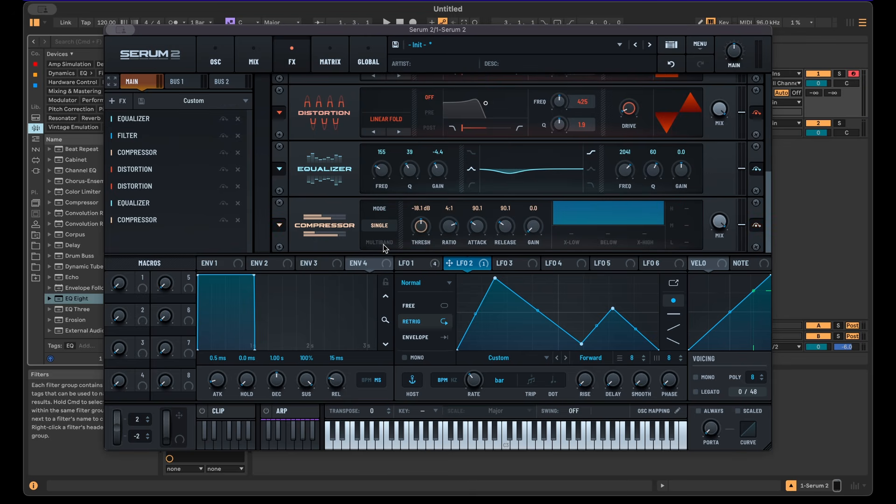
Step: Shift the computer keyboard octave down and return to the oscillator page
{"action": "left_click", "coordinate": [383, 245]}
{"action": "key", "text": "z"}
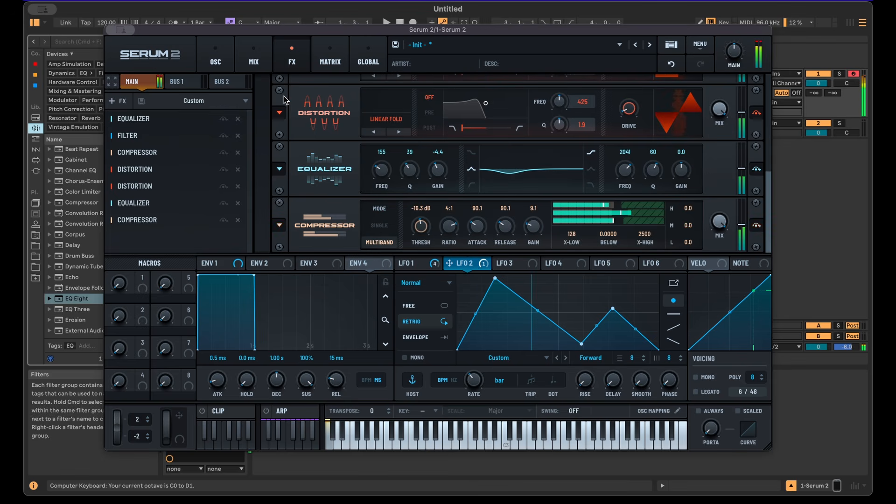
{"action": "left_click", "coordinate": [215, 58]}
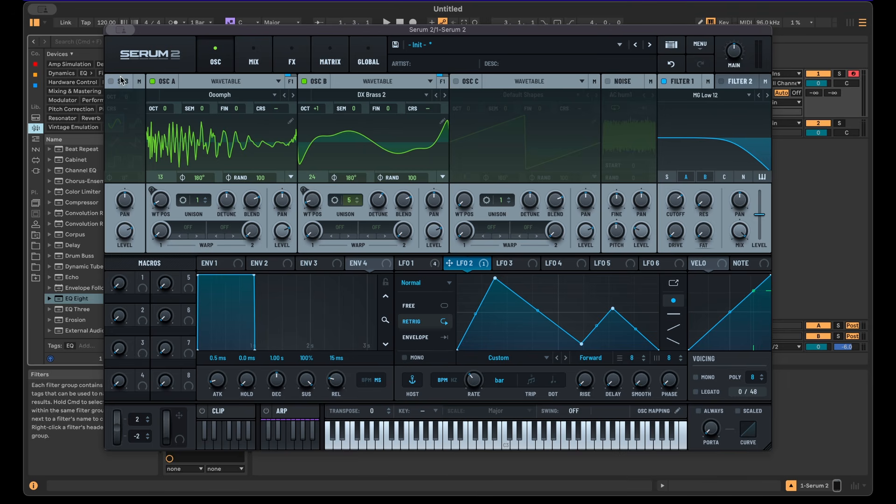
Step: Enable the sub oscillator and set its octave to -3
{"action": "left_click", "coordinate": [116, 81]}
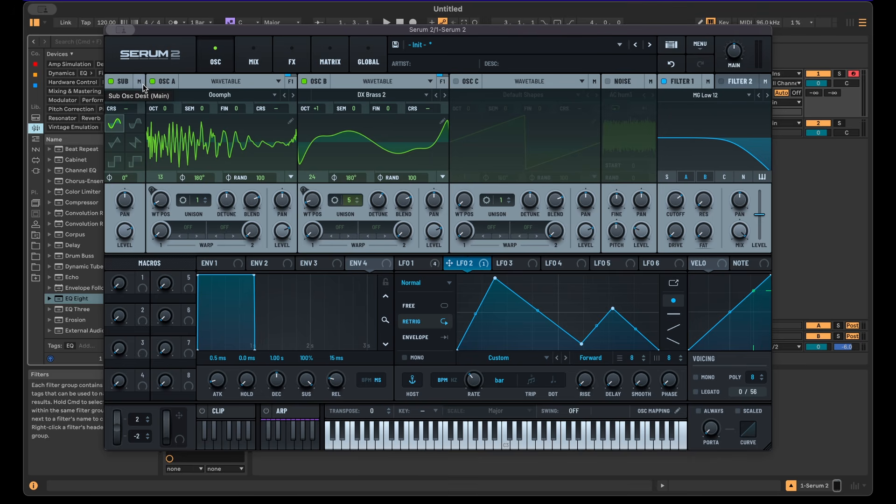
{"action": "mouse_move", "coordinate": [129, 97]}
{"action": "left_mouse_down"}
{"action": "mouse_move", "coordinate": [144, 32]}
{"action": "mouse_move", "coordinate": [134, 120]}
{"action": "mouse_move", "coordinate": [137, 84]}
{"action": "left_mouse_up"}
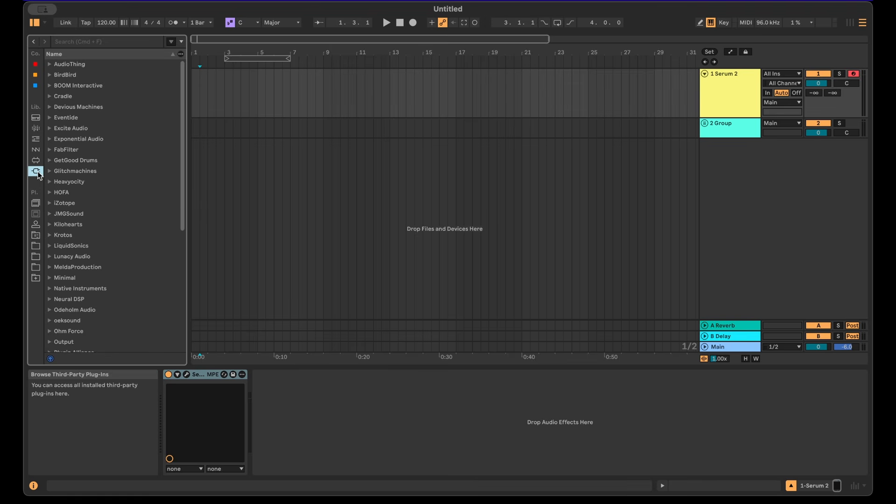
Step: Load FabFilter Volcano 3 onto the track and add an envelope follower modulator
{"action": "left_click", "coordinate": [49, 150]}
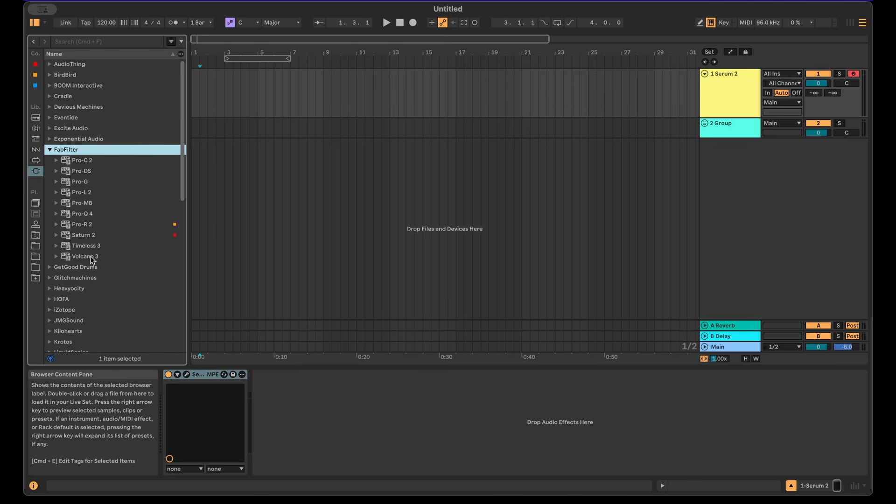
{"action": "double_click", "coordinate": [91, 258]}
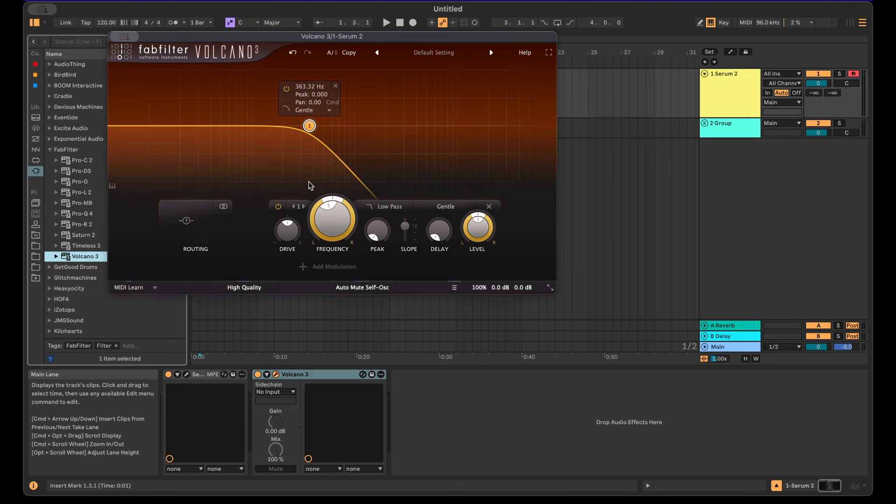
{"action": "left_click", "coordinate": [299, 276]}
{"action": "left_click", "coordinate": [329, 331]}
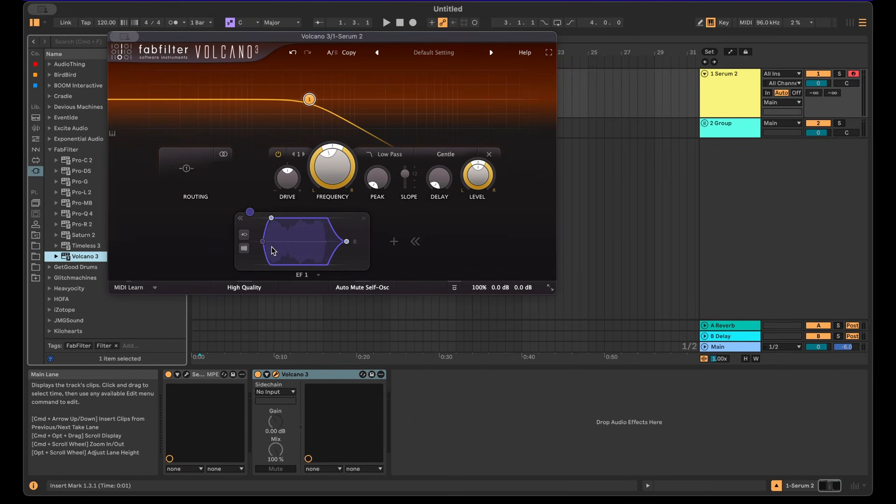
Step: Assign the envelope follower to Volcano 3's Filter 1 frequency and play a test note
{"action": "left_click", "coordinate": [244, 248]}
{"action": "left_click", "coordinate": [261, 273]}
{"action": "left_click_drag", "start_coordinate": [264, 214], "coordinate": [326, 166]}
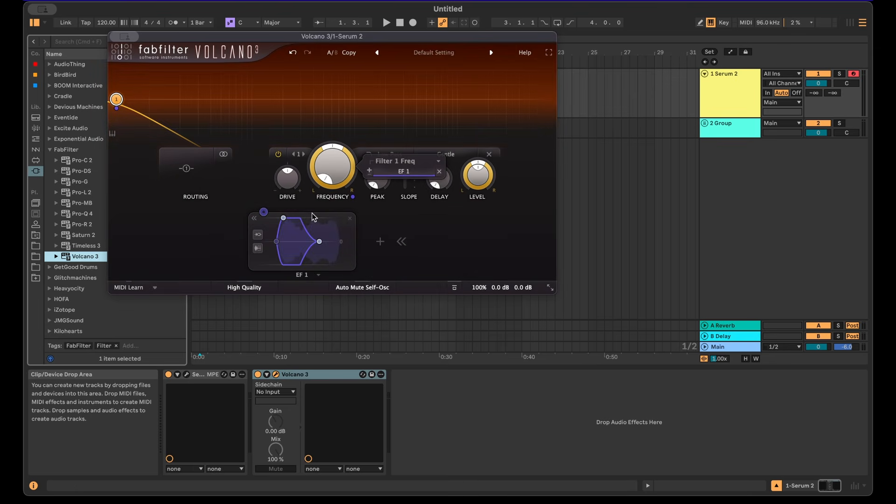
{"action": "left_click_drag", "start_coordinate": [322, 35], "coordinate": [367, 78]}
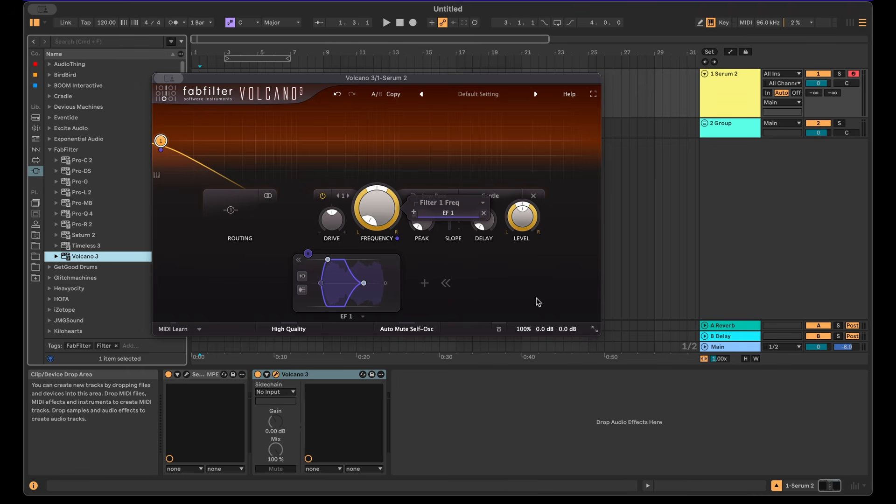
{"action": "key", "text": "a"}
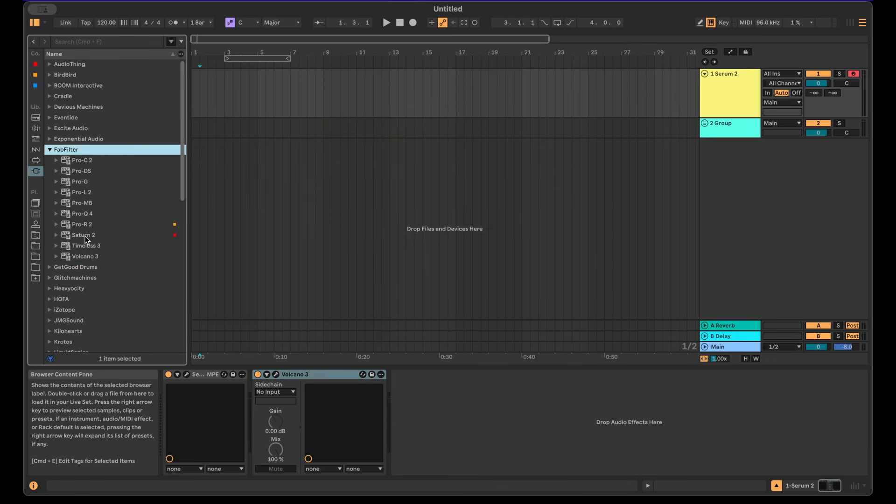
Step: Load Saturn 2 and lower the B.S Waveshaper's output to -3.0 dB
{"action": "double_click", "coordinate": [85, 235]}
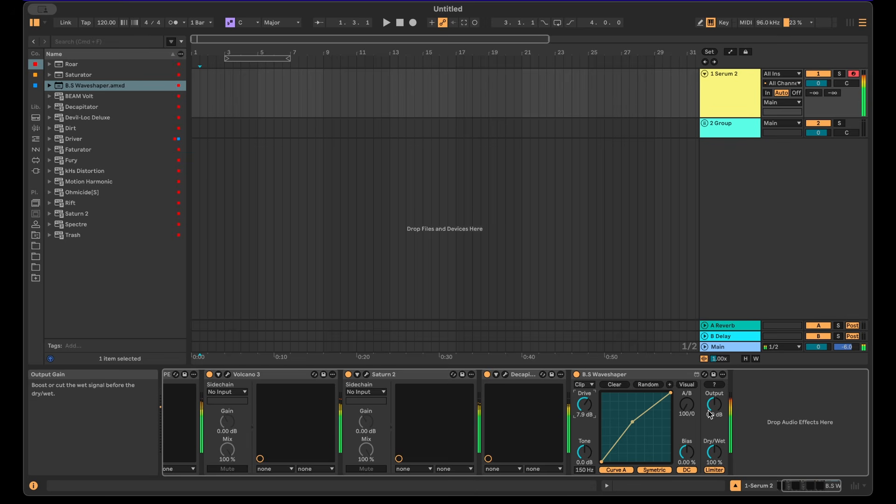
{"action": "left_click_drag", "start_coordinate": [714, 416], "coordinate": [713, 424]}
Step: Load the Gabbe Spectral Magic preset in MSpectralDynamicsMini
{"action": "left_click", "coordinate": [35, 171]}
{"action": "left_click", "coordinate": [49, 150]}
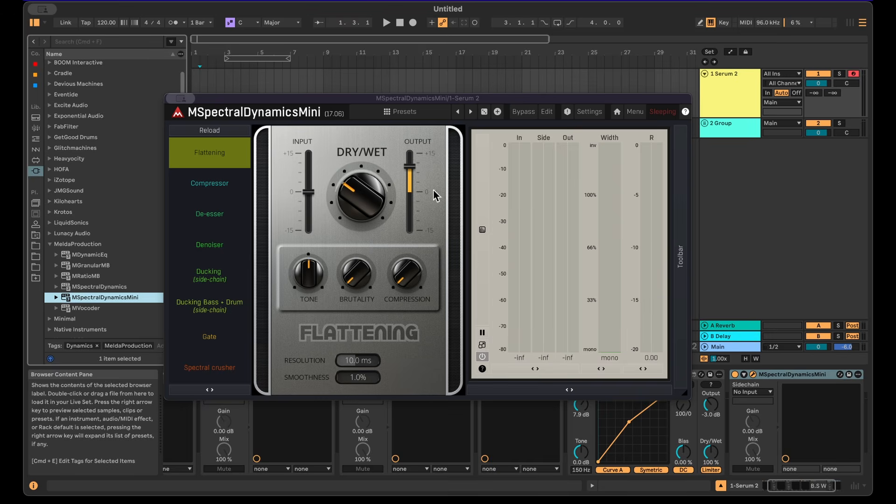
{"action": "left_click", "coordinate": [400, 112]}
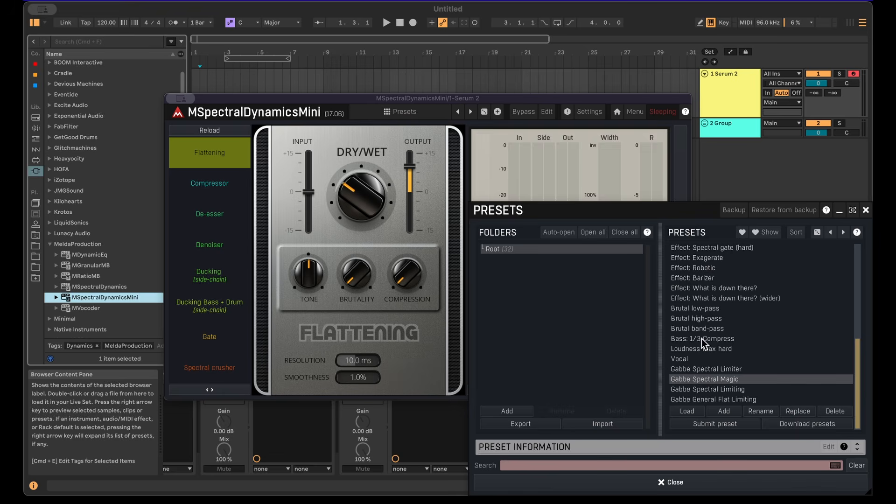
{"action": "double_click", "coordinate": [719, 379]}
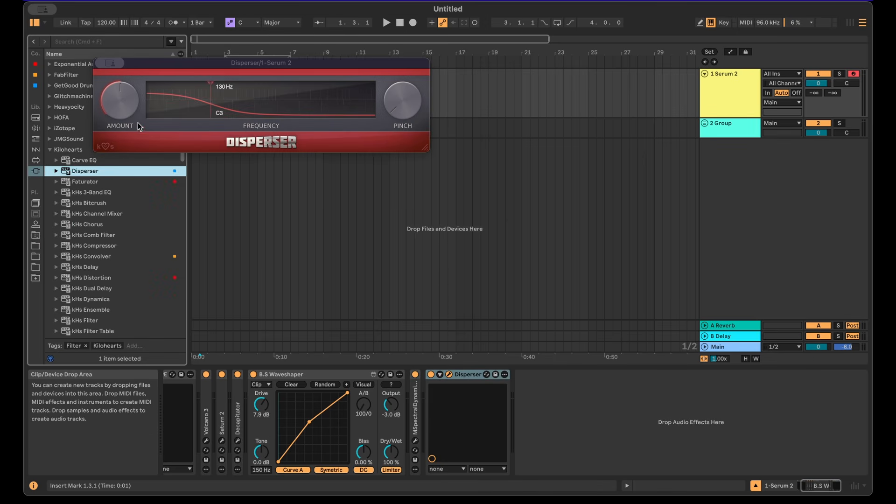
Step: Add Blackhole Immersive reverb and set its high EQ band to a High Cut around 1.8 kHz
{"action": "left_click", "coordinate": [35, 75]}
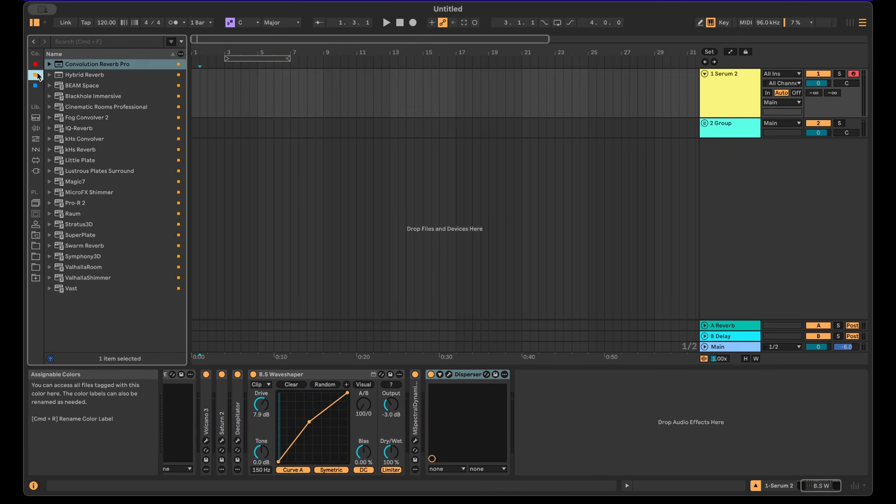
{"action": "double_click", "coordinate": [93, 97]}
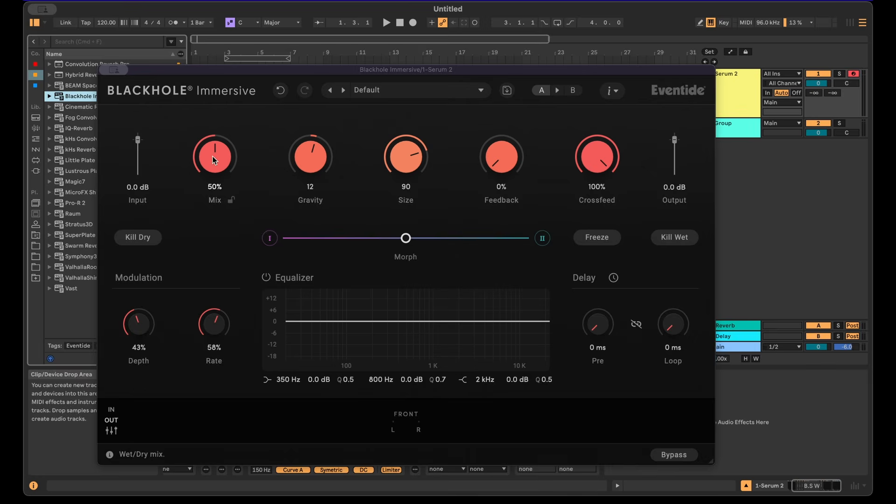
{"action": "left_click_drag", "start_coordinate": [458, 322], "coordinate": [453, 346]}
{"action": "left_click", "coordinate": [462, 380]}
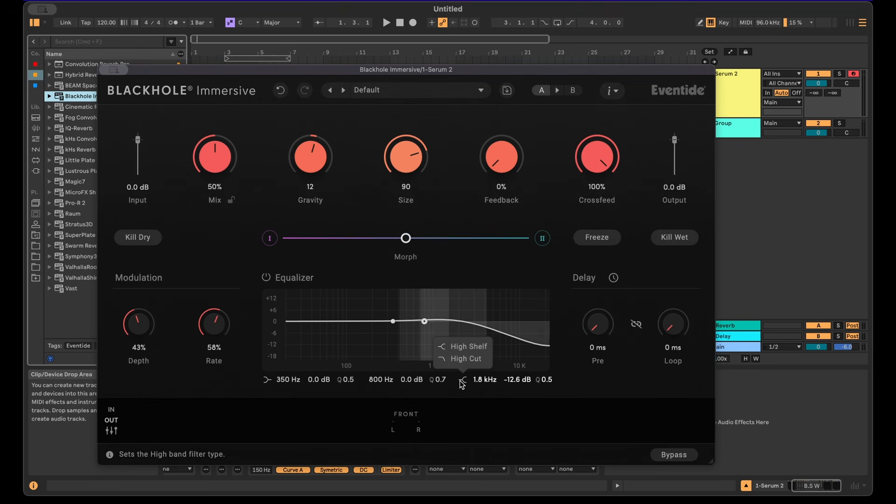
{"action": "left_click", "coordinate": [450, 359]}
Step: Reduce the reverb Size to 30 and lower its Gravity slightly
{"action": "left_click_drag", "start_coordinate": [395, 158], "coordinate": [391, 204]}
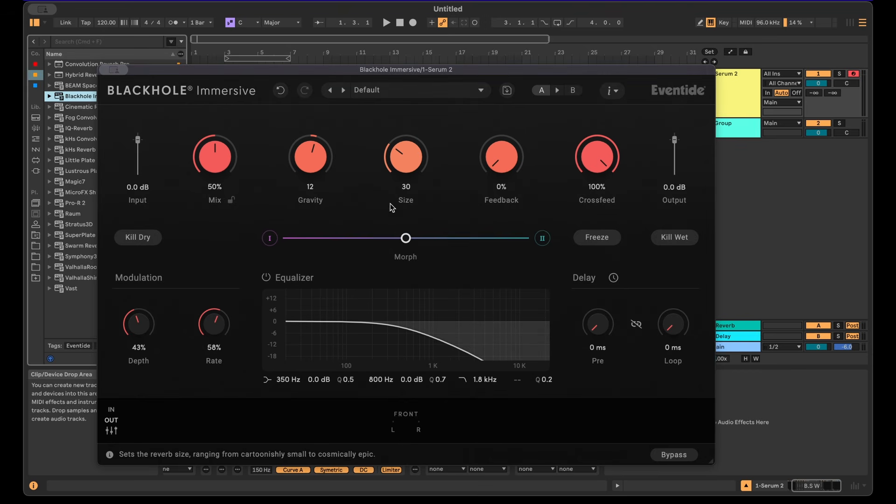
{"action": "left_click_drag", "start_coordinate": [307, 152], "coordinate": [306, 156]}
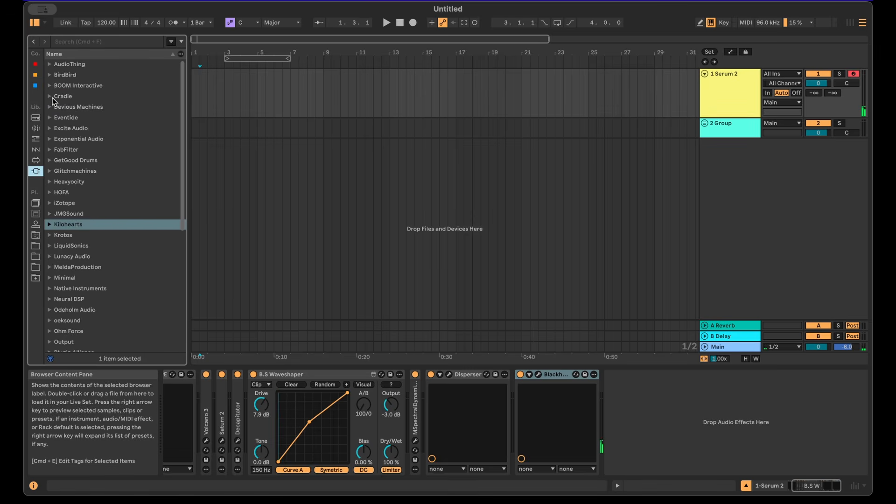
Step: Load The God Particle from Cradle at the end of the device chain
{"action": "left_click", "coordinate": [51, 97]}
{"action": "left_click", "coordinate": [86, 118]}
{"action": "double_click", "coordinate": [86, 119]}
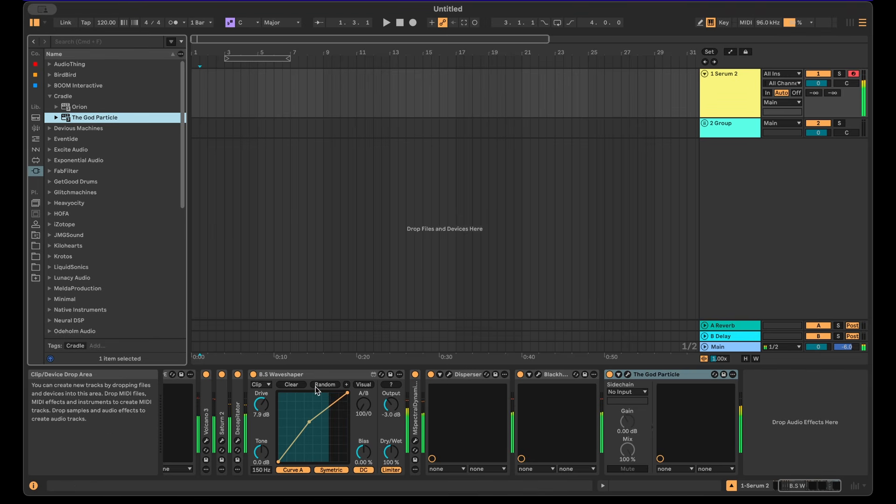
{"action": "left_click", "coordinate": [816, 488]}
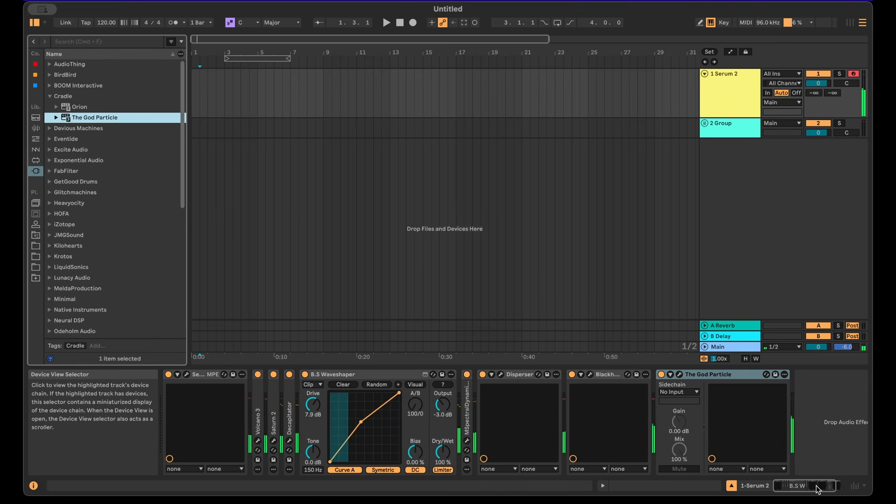
Step: Open Serum and increase LFO 3's modulation amount on Main Tuning in the matrix
{"action": "left_click", "coordinate": [187, 375]}
{"action": "left_click_drag", "start_coordinate": [303, 29], "coordinate": [312, 28]}
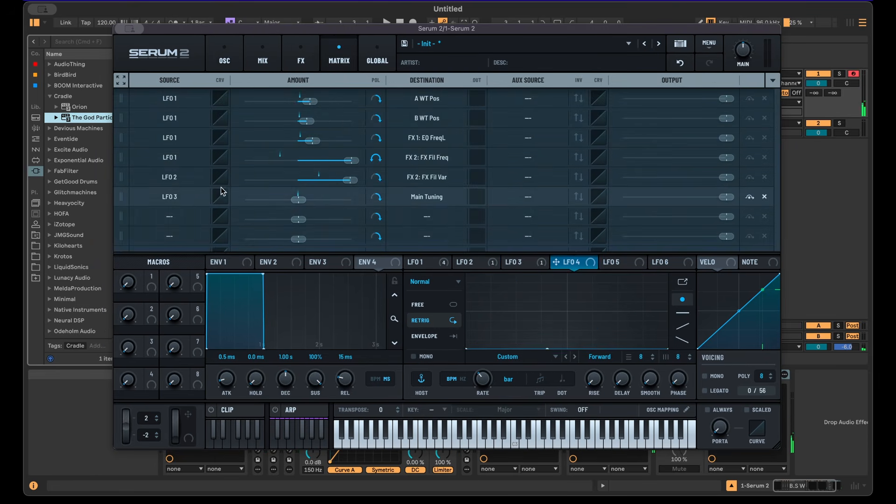
{"action": "left_click_drag", "start_coordinate": [298, 201], "coordinate": [321, 204]}
{"action": "left_click", "coordinate": [513, 262]}
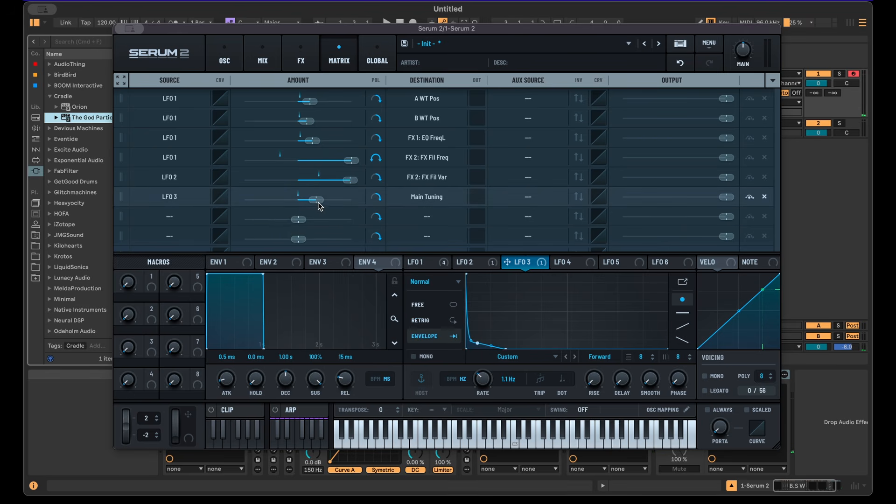
{"action": "left_click_drag", "start_coordinate": [320, 204], "coordinate": [343, 201]}
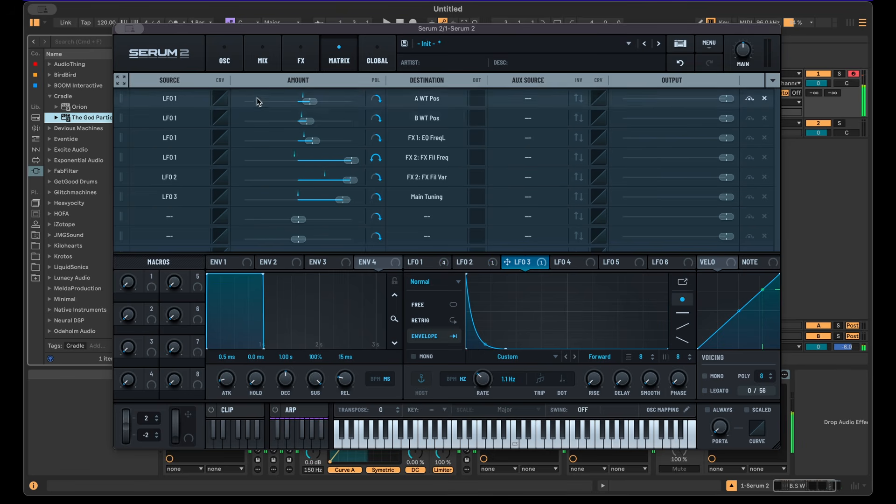
Step: Raise Filter 1's cutoff and route the sub oscillator through the filter
{"action": "left_click", "coordinate": [226, 55]}
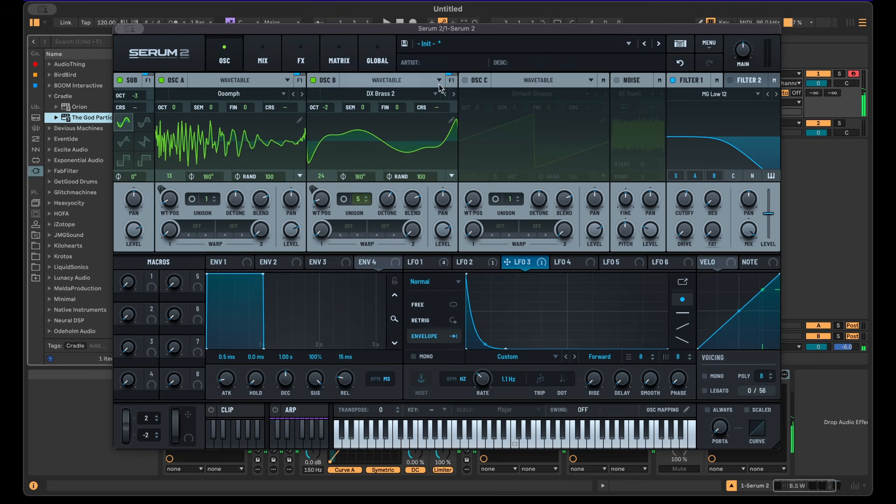
{"action": "left_click_drag", "start_coordinate": [685, 201], "coordinate": [692, 181]}
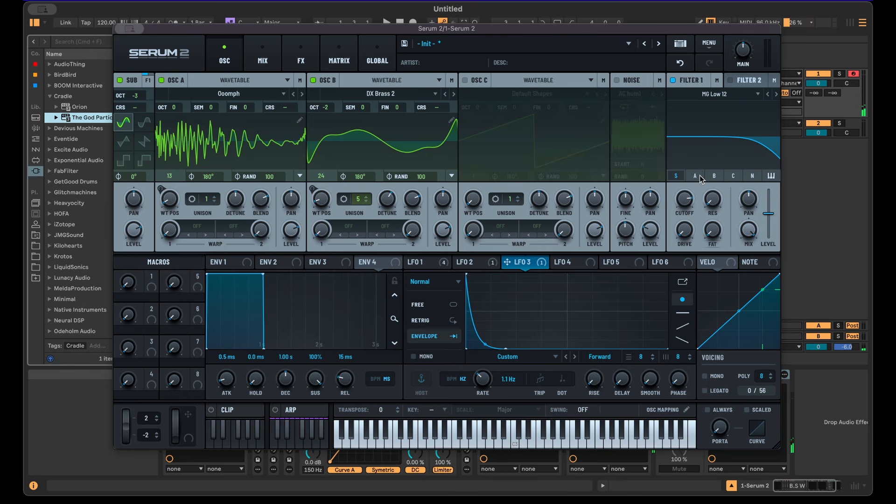
{"action": "left_click", "coordinate": [681, 176]}
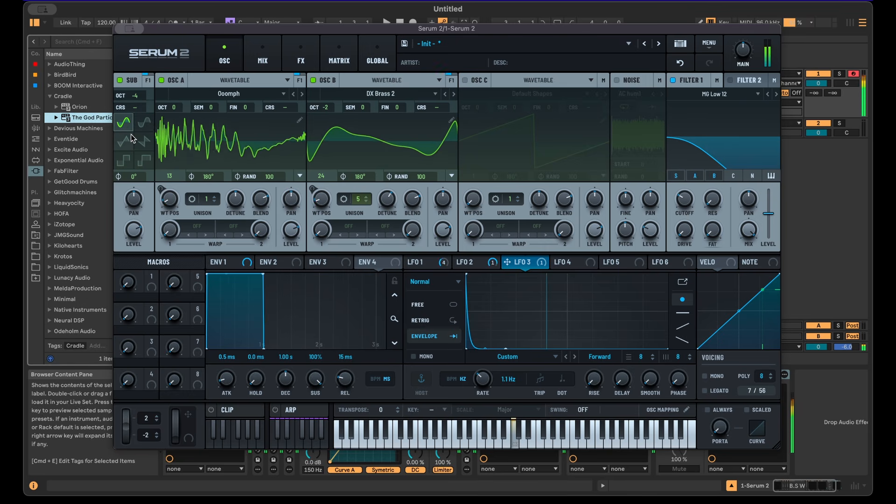
Step: Set Osc A's octave to +1 and Osc B's octave to -4
{"action": "left_click_drag", "start_coordinate": [175, 108], "coordinate": [180, 123]}
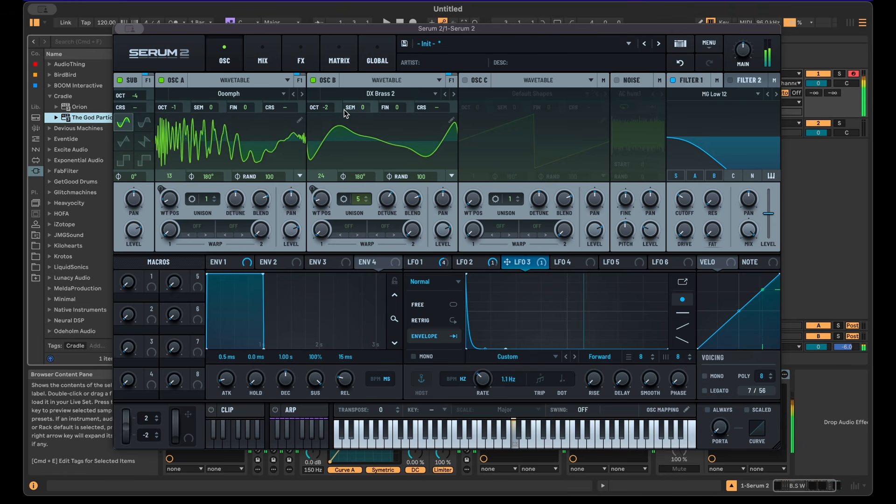
{"action": "left_click_drag", "start_coordinate": [325, 108], "coordinate": [326, 136]}
{"action": "left_click_drag", "start_coordinate": [176, 108], "coordinate": [180, 82]}
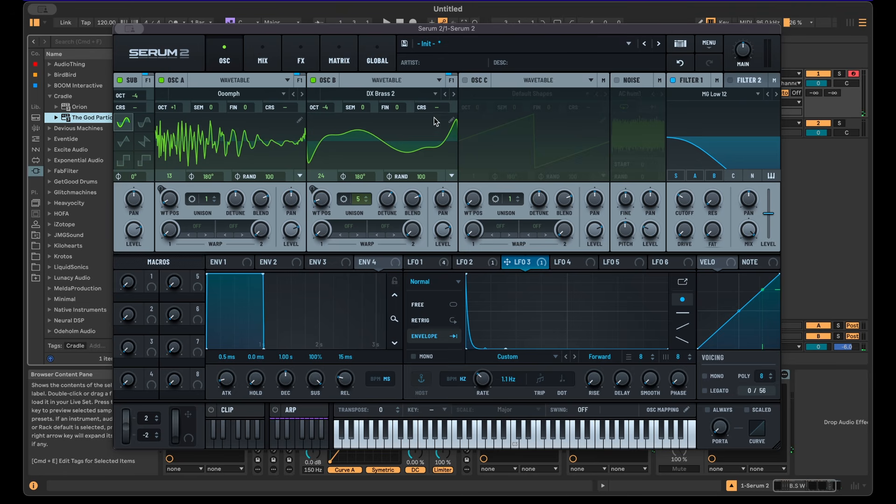
Step: Add a matrix routing from LFO 4 to Main Tuning with a small amount
{"action": "left_click", "coordinate": [351, 49]}
{"action": "left_click", "coordinate": [164, 217]}
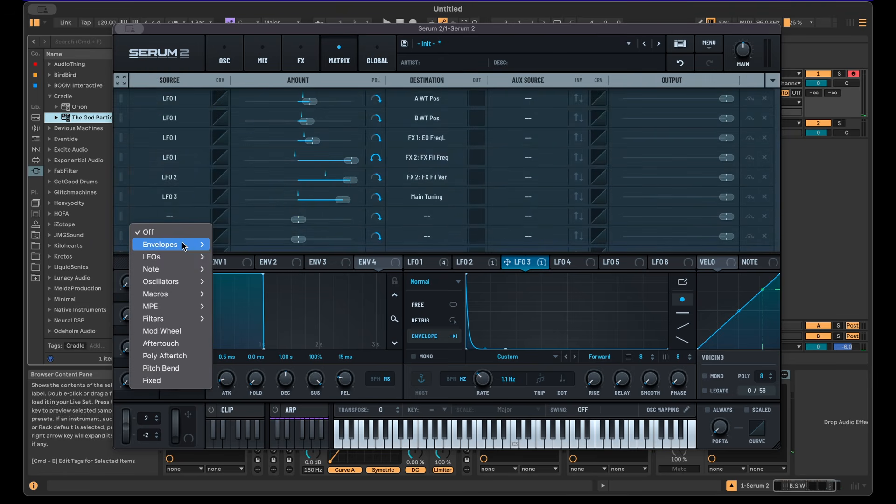
{"action": "left_click", "coordinate": [417, 241]}
{"action": "left_click", "coordinate": [424, 218]}
{"action": "mouse_move", "coordinate": [460, 482]}
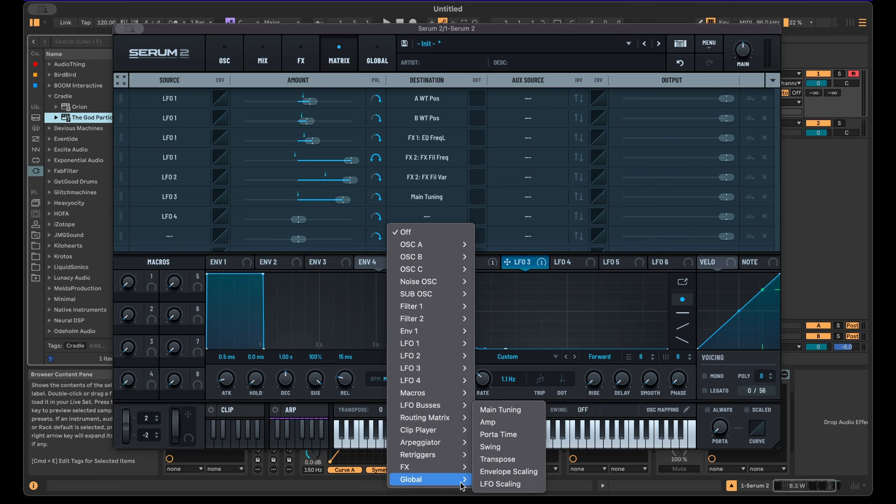
{"action": "left_click", "coordinate": [495, 411]}
{"action": "left_click_drag", "start_coordinate": [298, 219], "coordinate": [301, 220]}
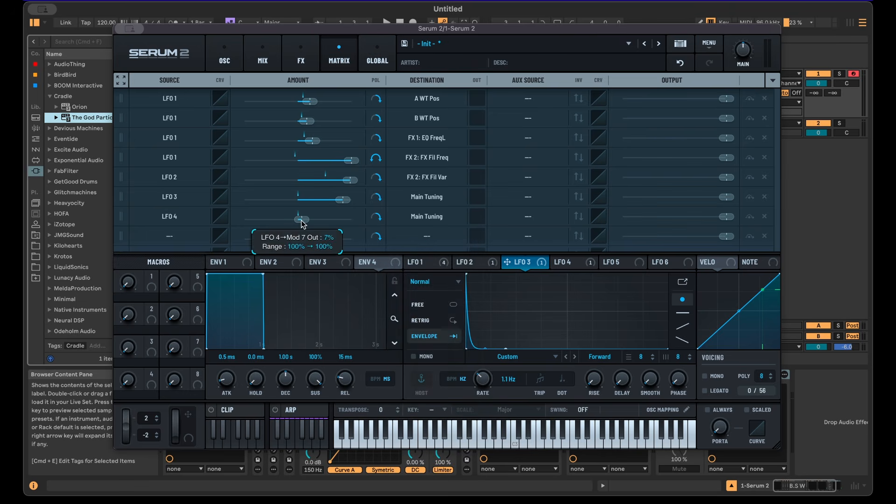
Step: Reshape LFO 4 into a custom curve with two peaks
{"action": "left_click", "coordinate": [560, 262]}
{"action": "double_click", "coordinate": [518, 309]}
{"action": "double_click", "coordinate": [535, 326]}
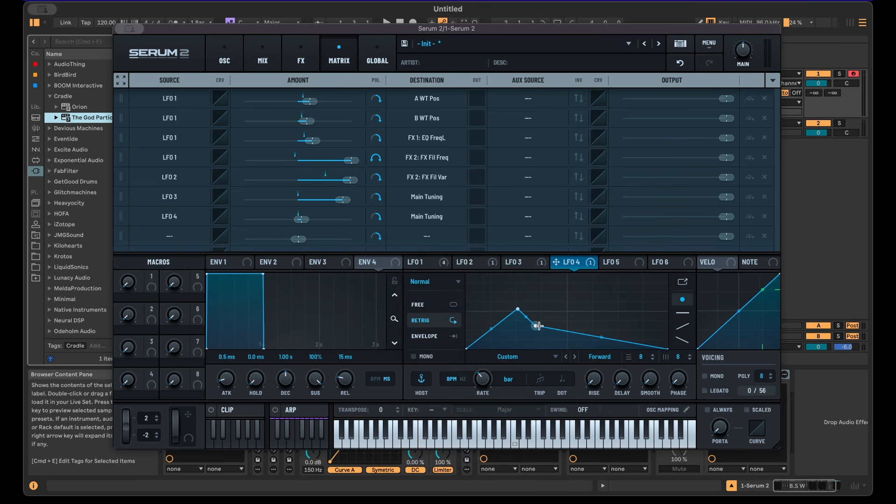
{"action": "left_click_drag", "start_coordinate": [538, 326], "coordinate": [622, 303]}
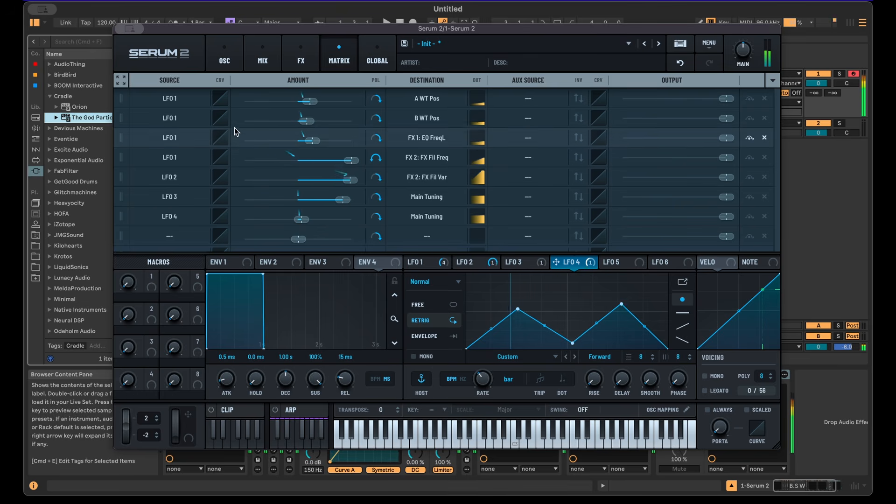
Step: Return to the oscillator page, shift the computer keyboard octave up and play a test note
{"action": "left_click", "coordinate": [224, 56]}
{"action": "key", "text": "x"}
{"action": "key", "text": "a"}
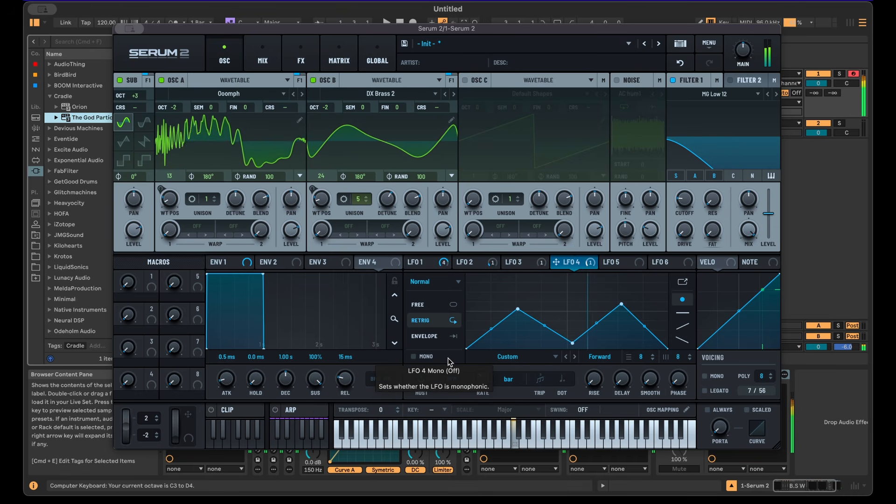
Step: Nudge Filter 1's cutoff and set the sub oscillator octave to -4
{"action": "left_click_drag", "start_coordinate": [685, 200], "coordinate": [685, 197]}
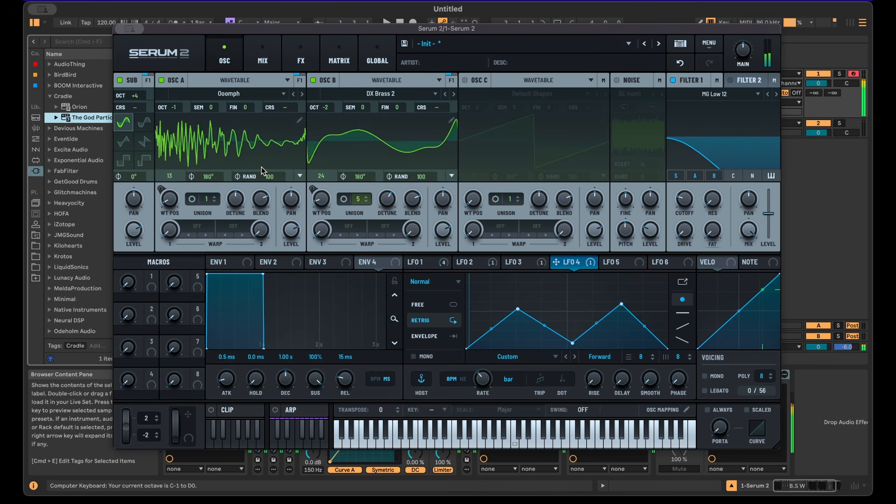
{"action": "left_click_drag", "start_coordinate": [134, 96], "coordinate": [134, 117]}
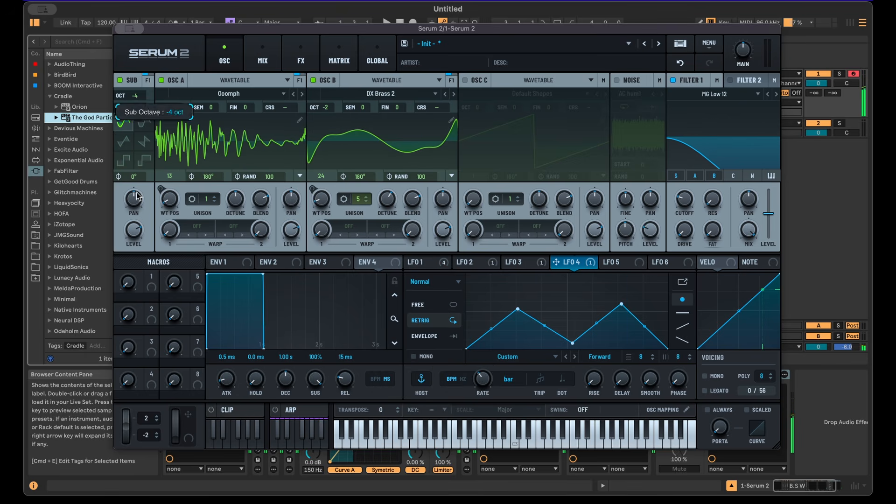
Step: Review the FX chain and step through the LFO 1, 2 and 3 shapes before returning to the oscillators
{"action": "left_click", "coordinate": [300, 57]}
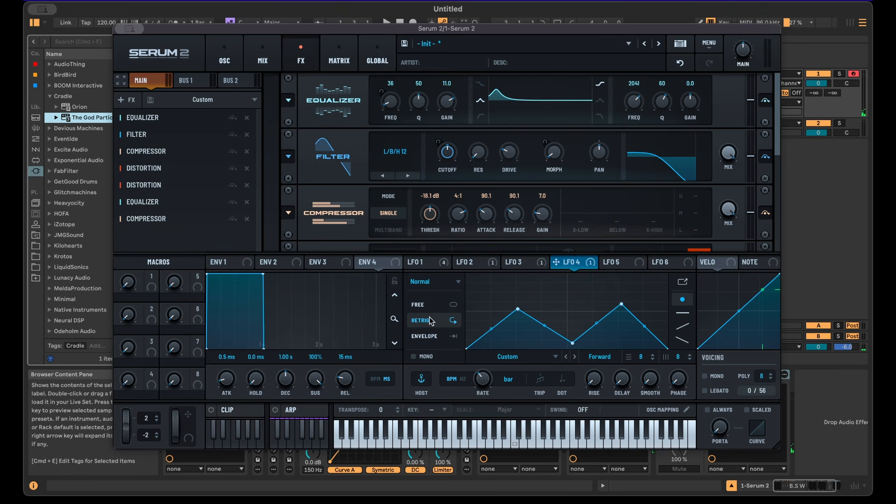
{"action": "left_click", "coordinate": [436, 263]}
{"action": "left_click", "coordinate": [526, 262]}
{"action": "left_click", "coordinate": [467, 262]}
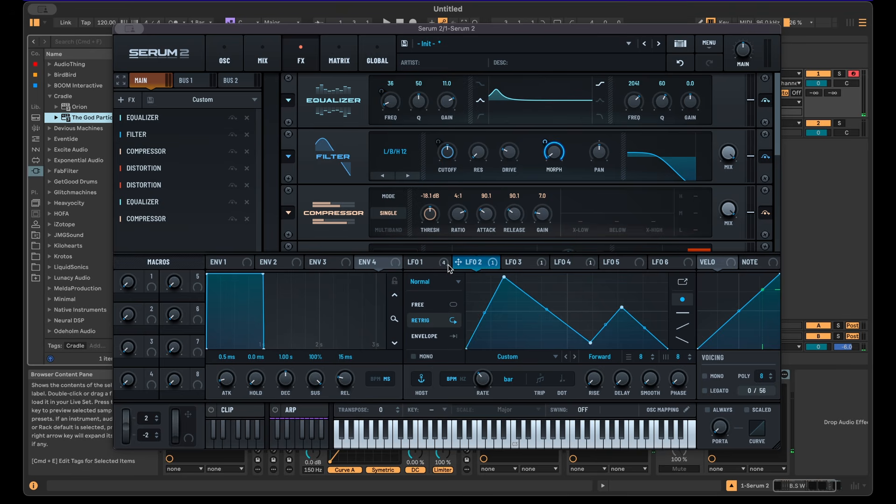
{"action": "left_click", "coordinate": [432, 263]}
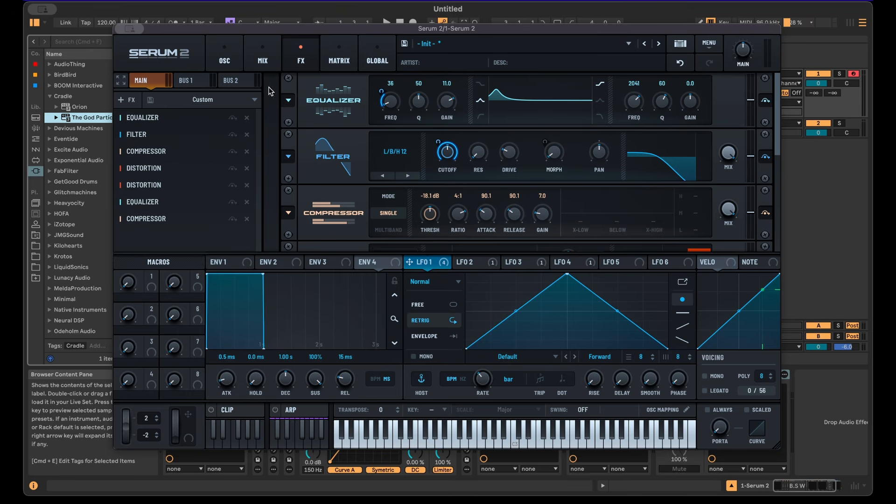
{"action": "left_click", "coordinate": [225, 55]}
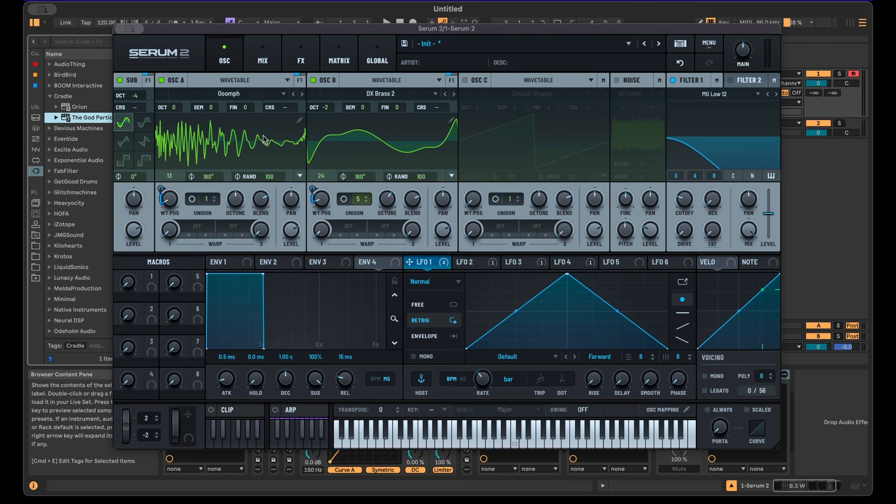